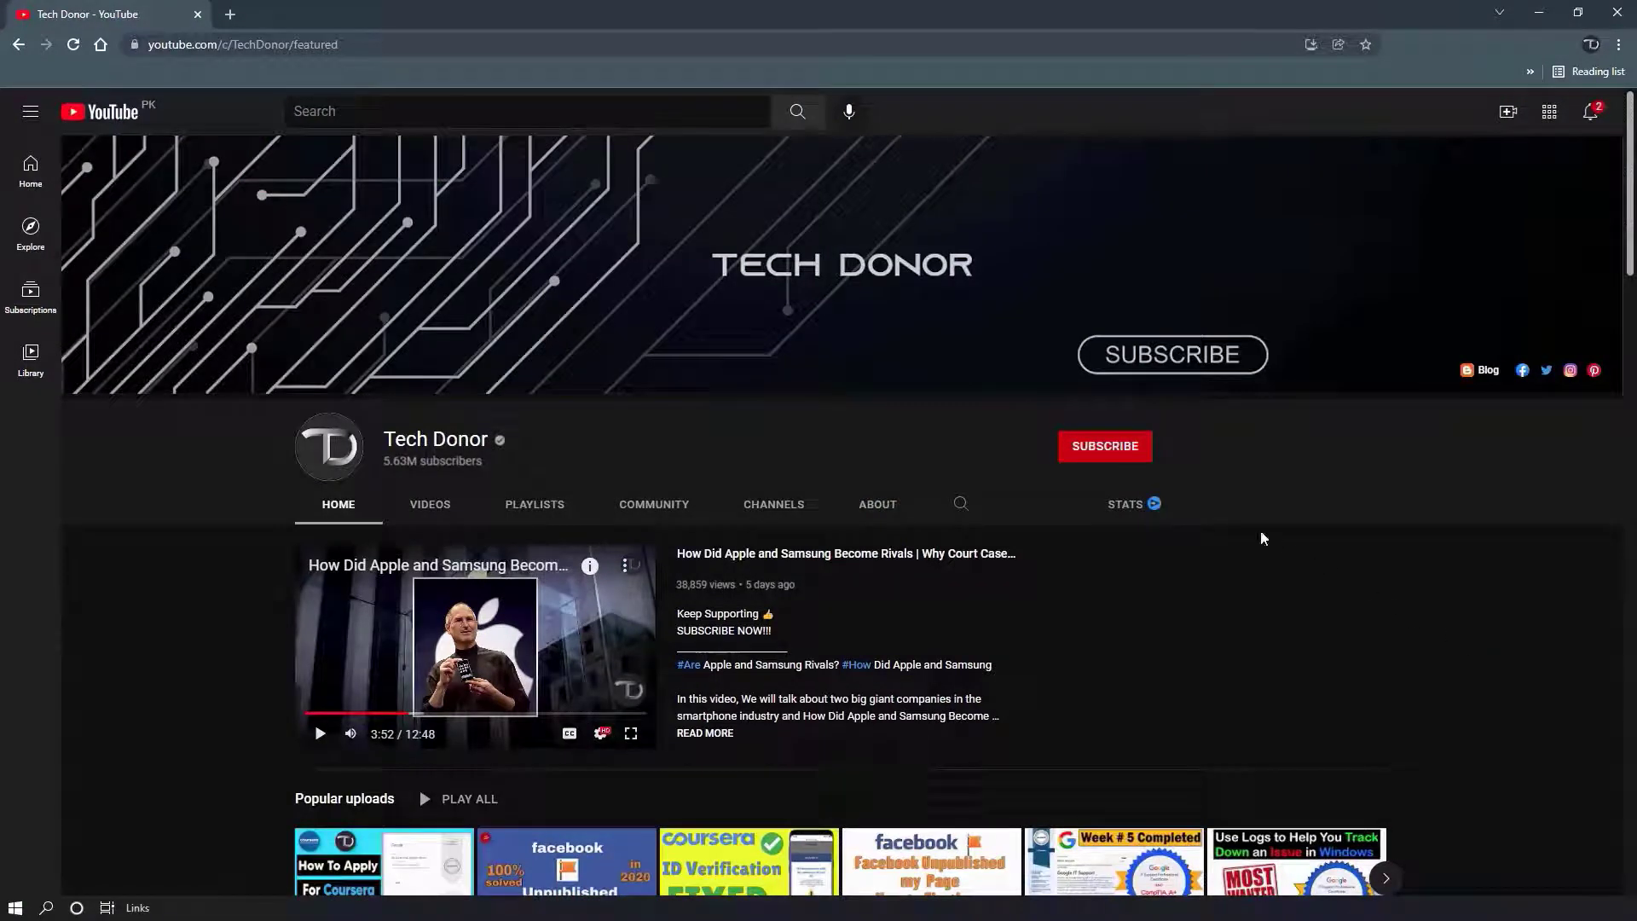
Subscribe to the Tech Donor YouTube channel and set its notification bell to All.
click(1137, 461)
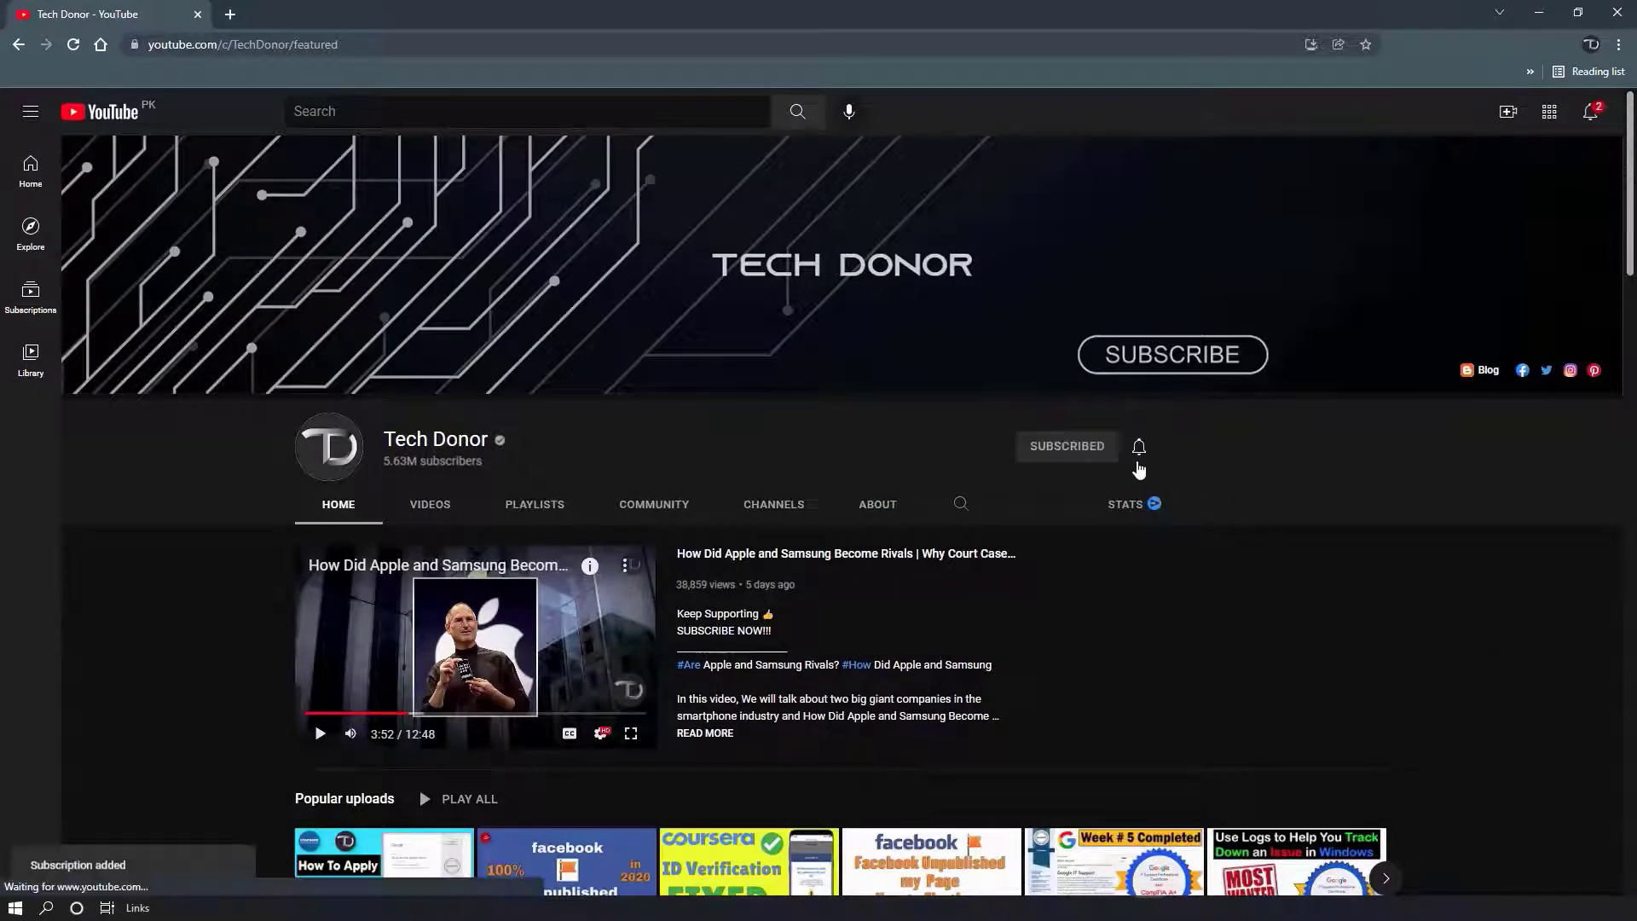
click(1141, 460)
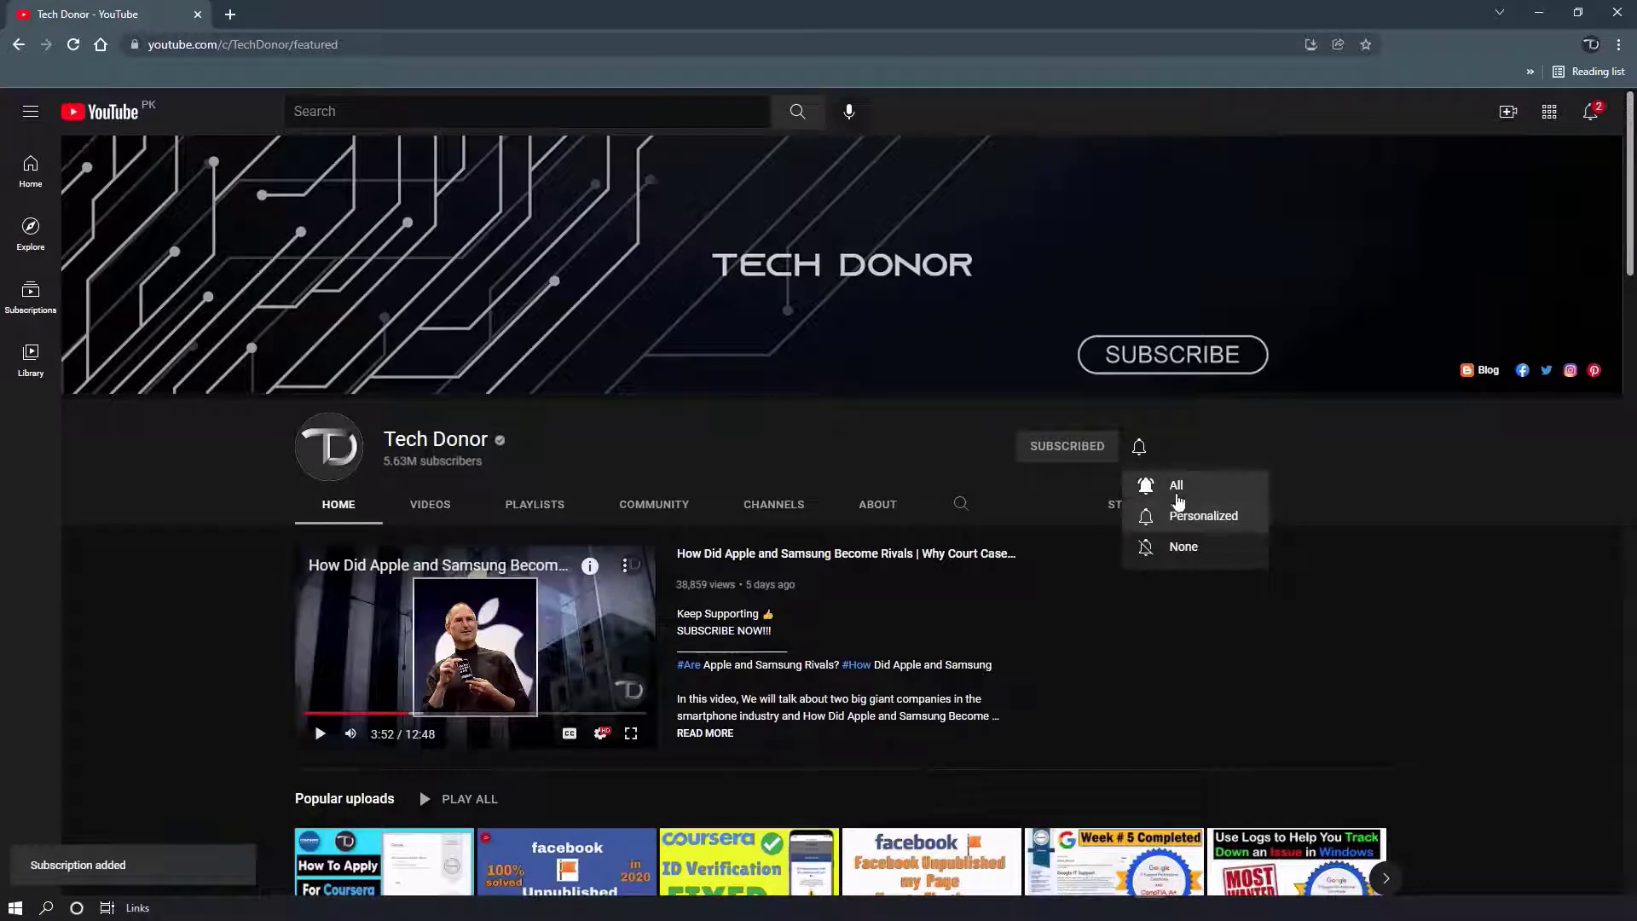
click(1177, 493)
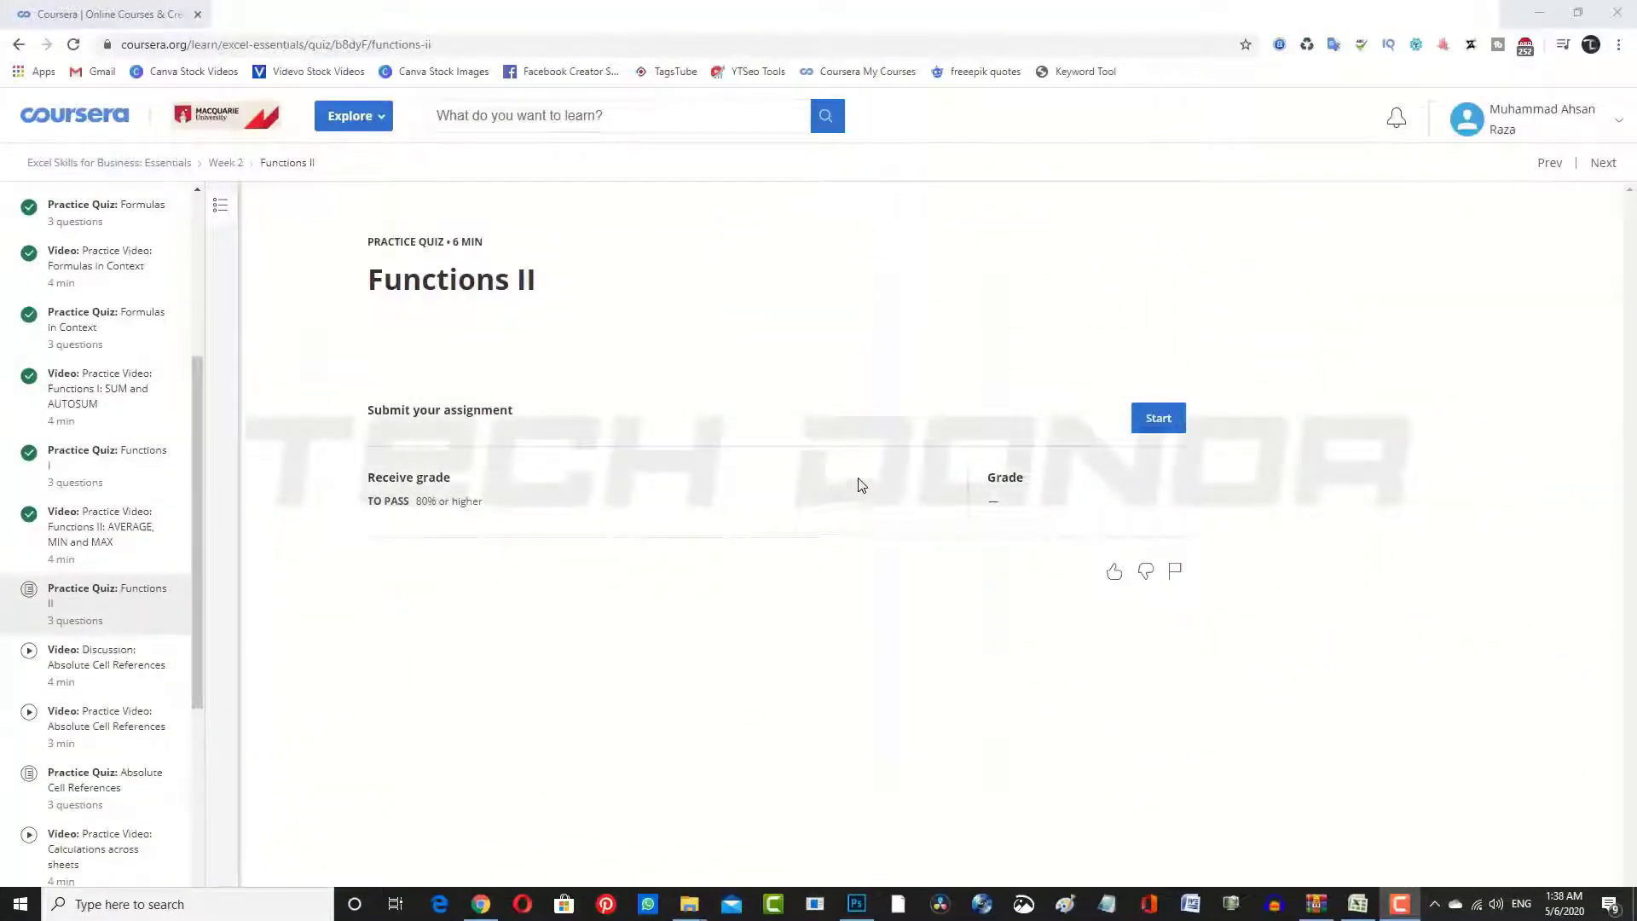
Begin the Functions II practice quiz attempt to show question 1.
click(1182, 433)
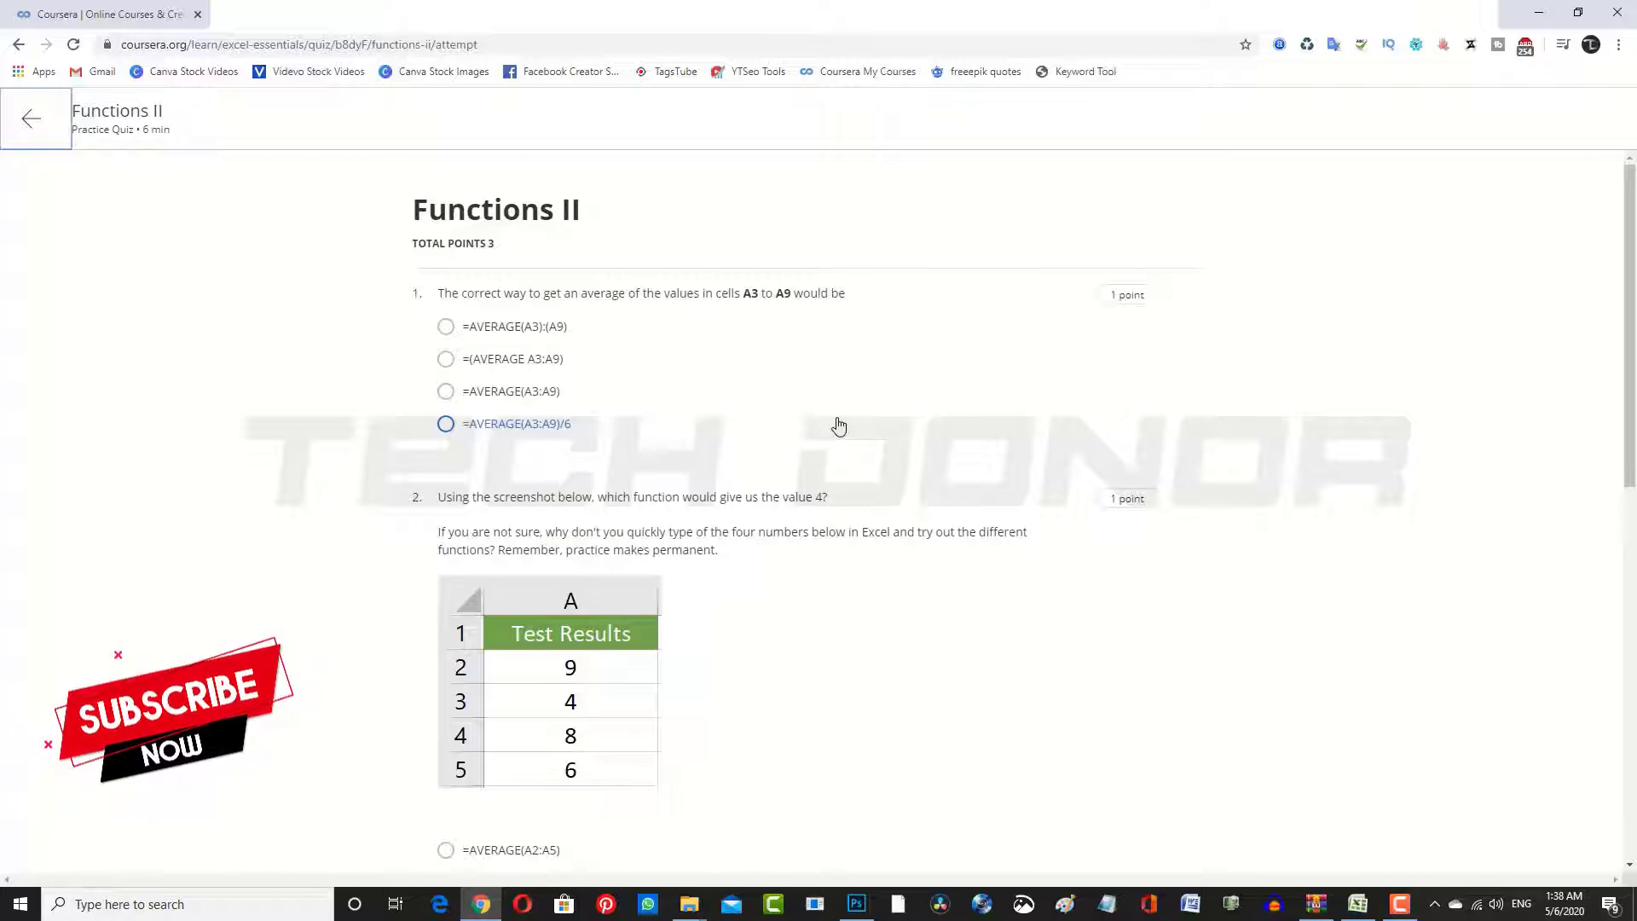
Mark =AVERAGE(A3:A9) for question 1 and move down to question 2.
click(456, 392)
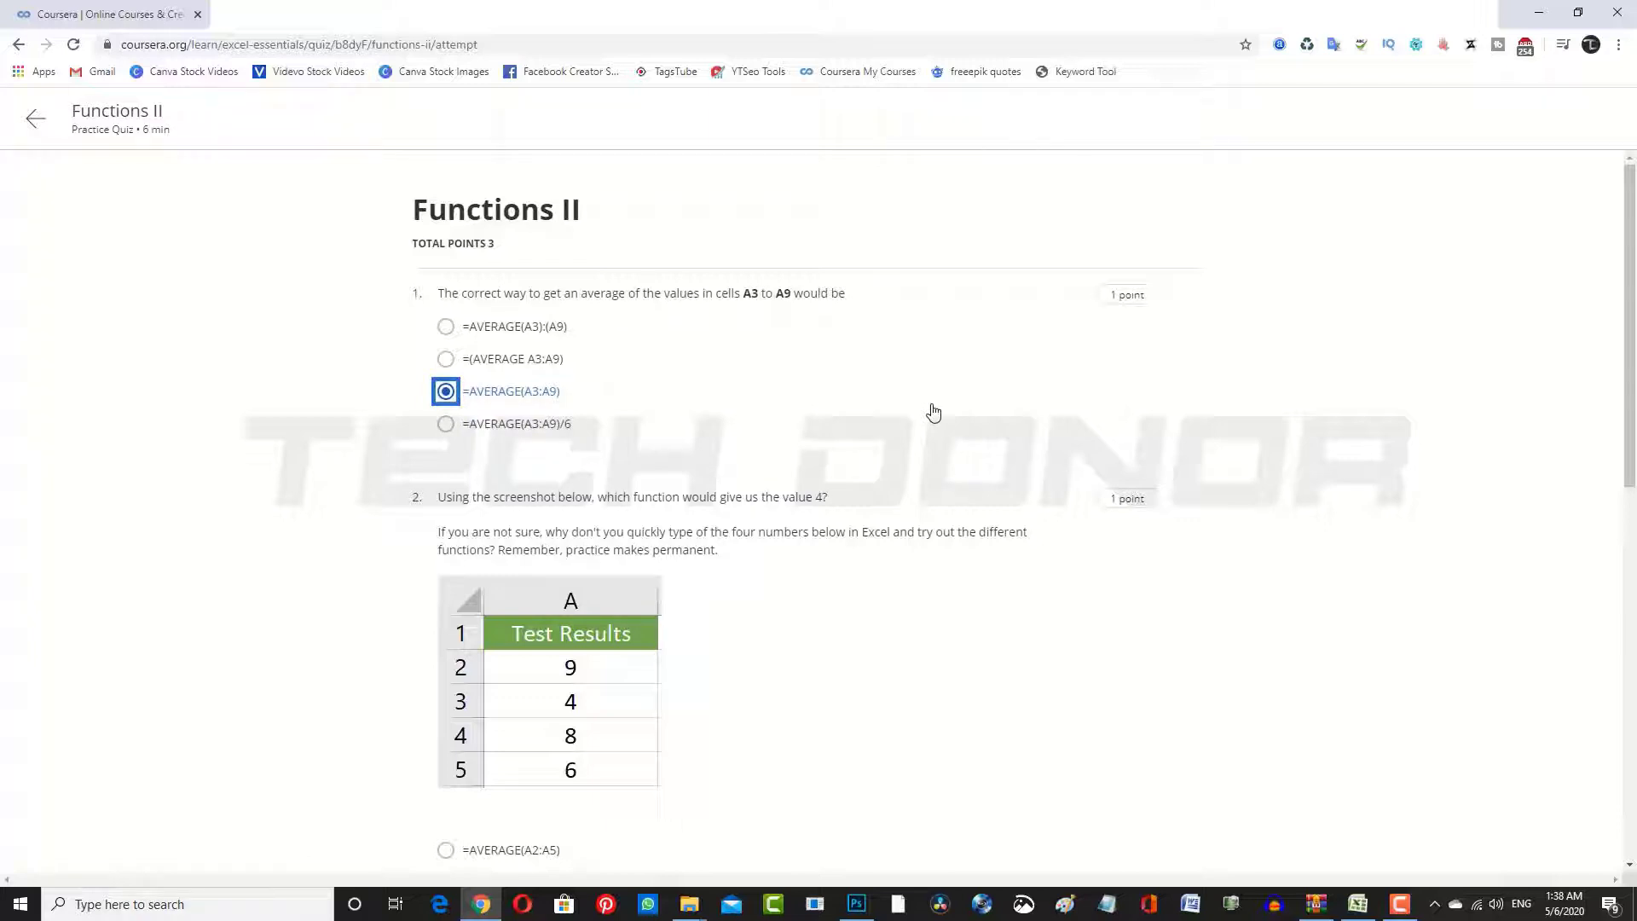
scroll(934, 412, down, 2)
scroll(933, 413, down, 1)
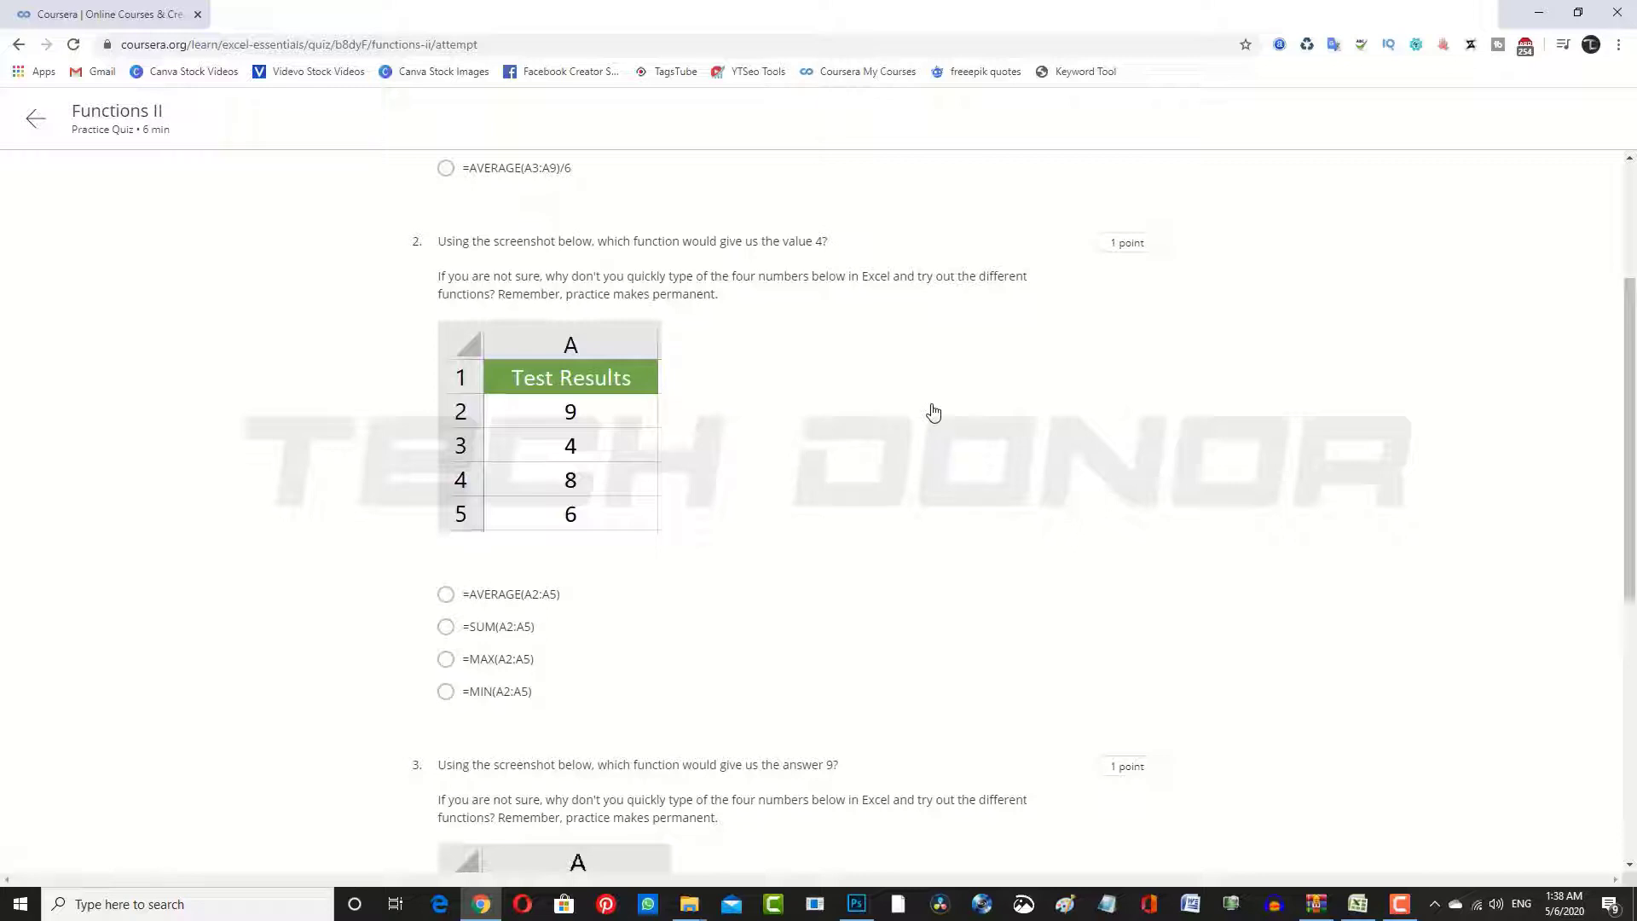
In the Excel workbook, enter the test values 9, 4, 8 and 6 into L3:L6.
click(1358, 904)
click(1244, 249)
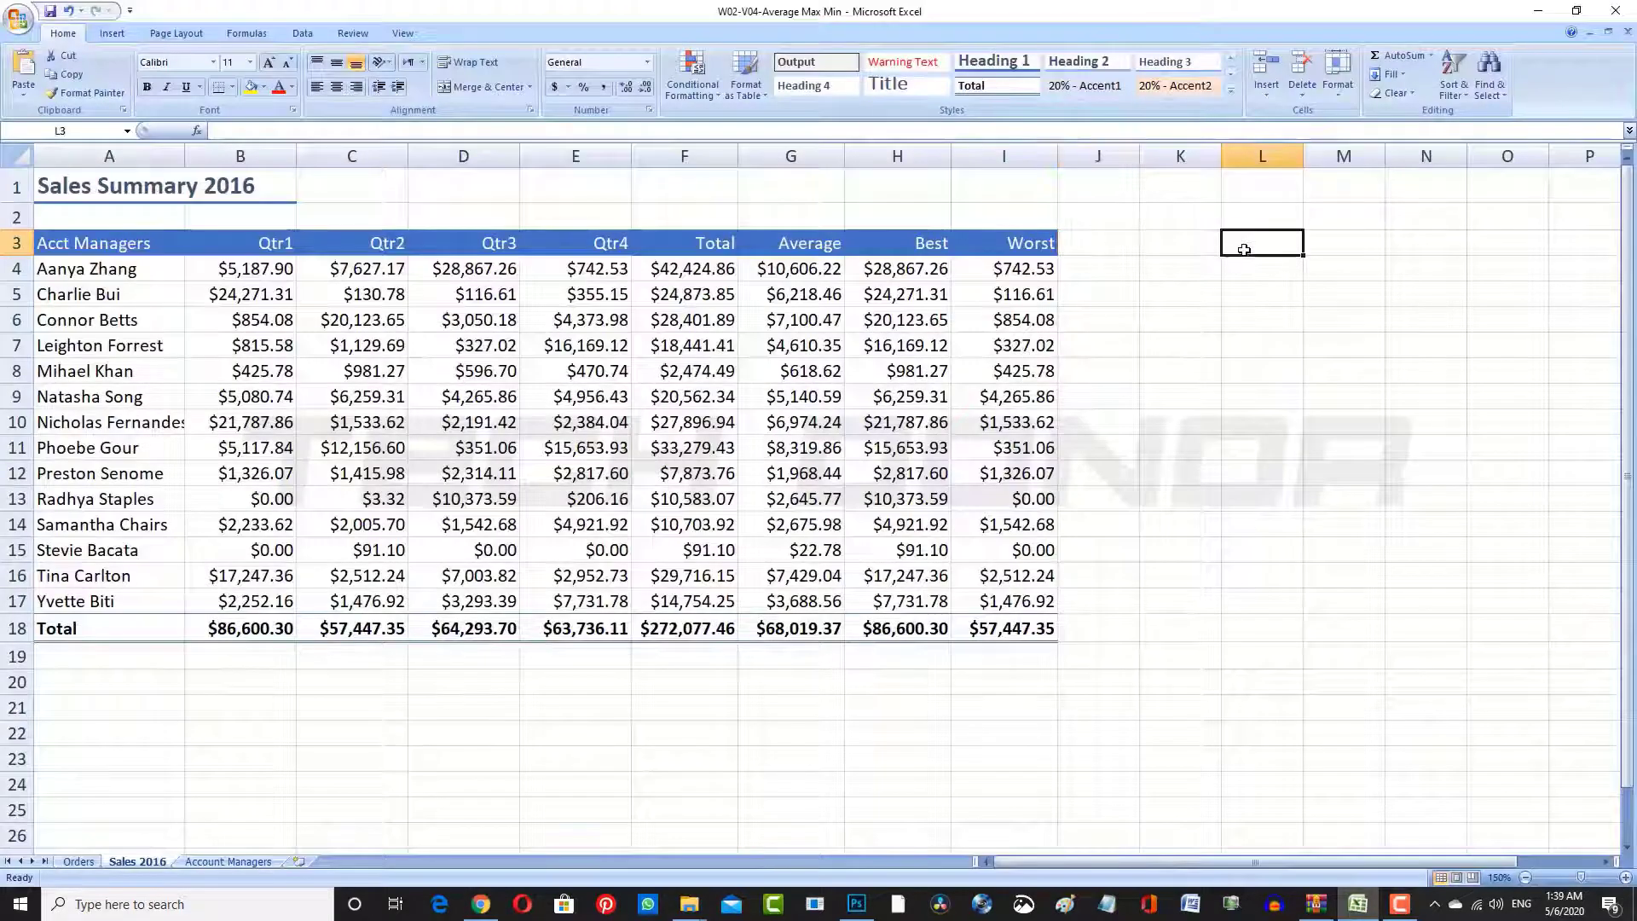
text(9)
key(Return)
text(9)
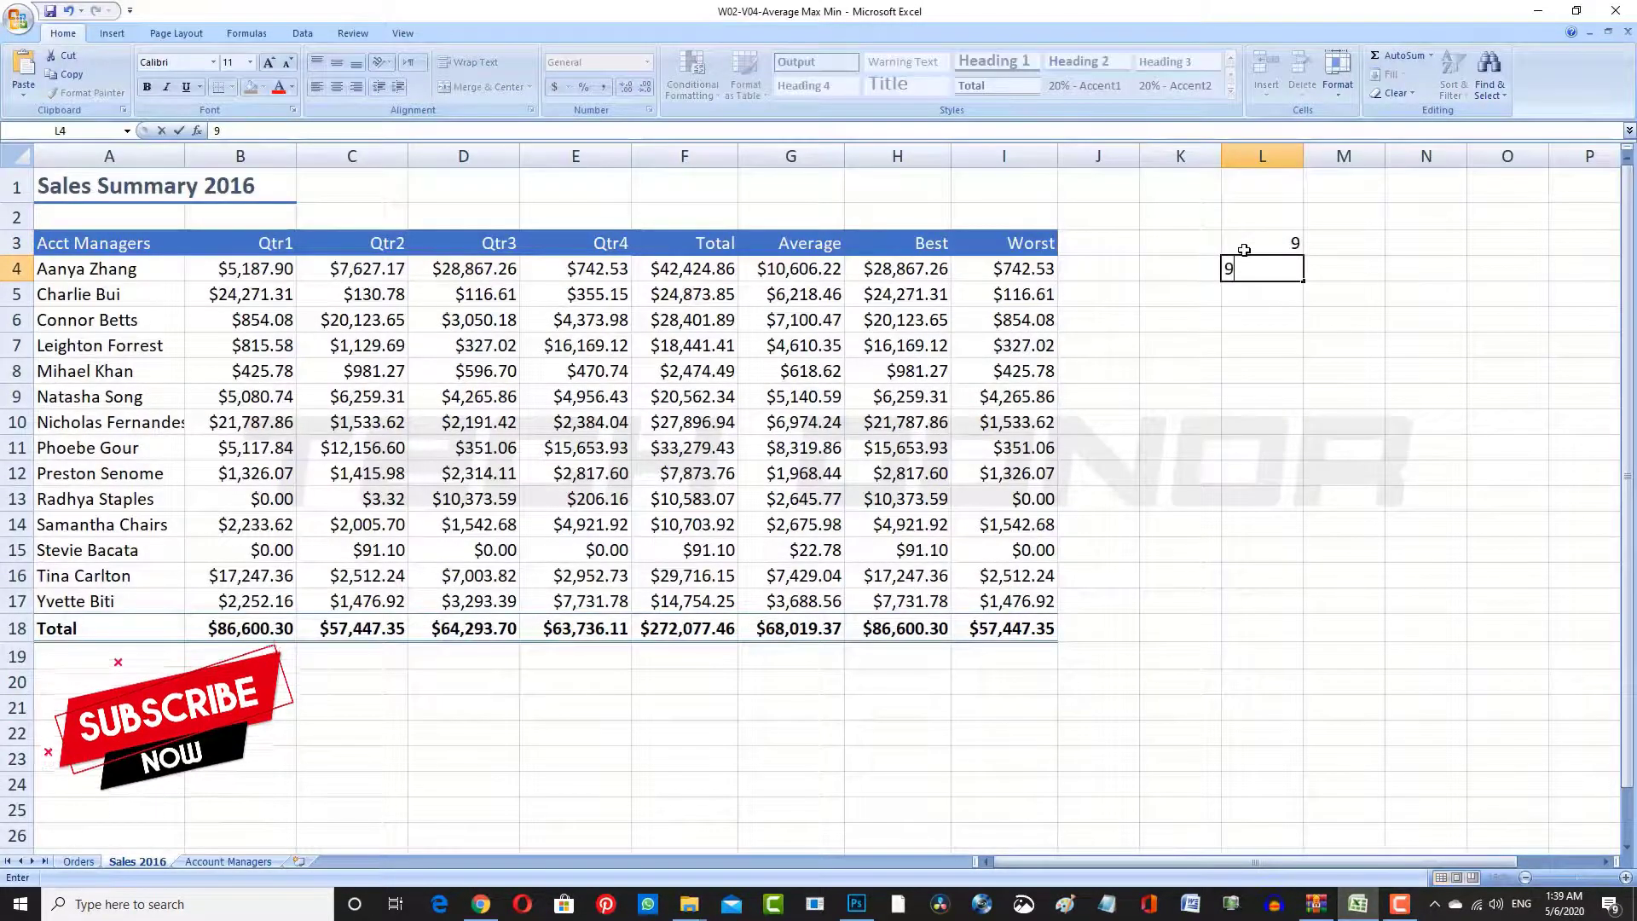
key(BackSpace)
text(4)
key(Return)
text(8)
key(Return)
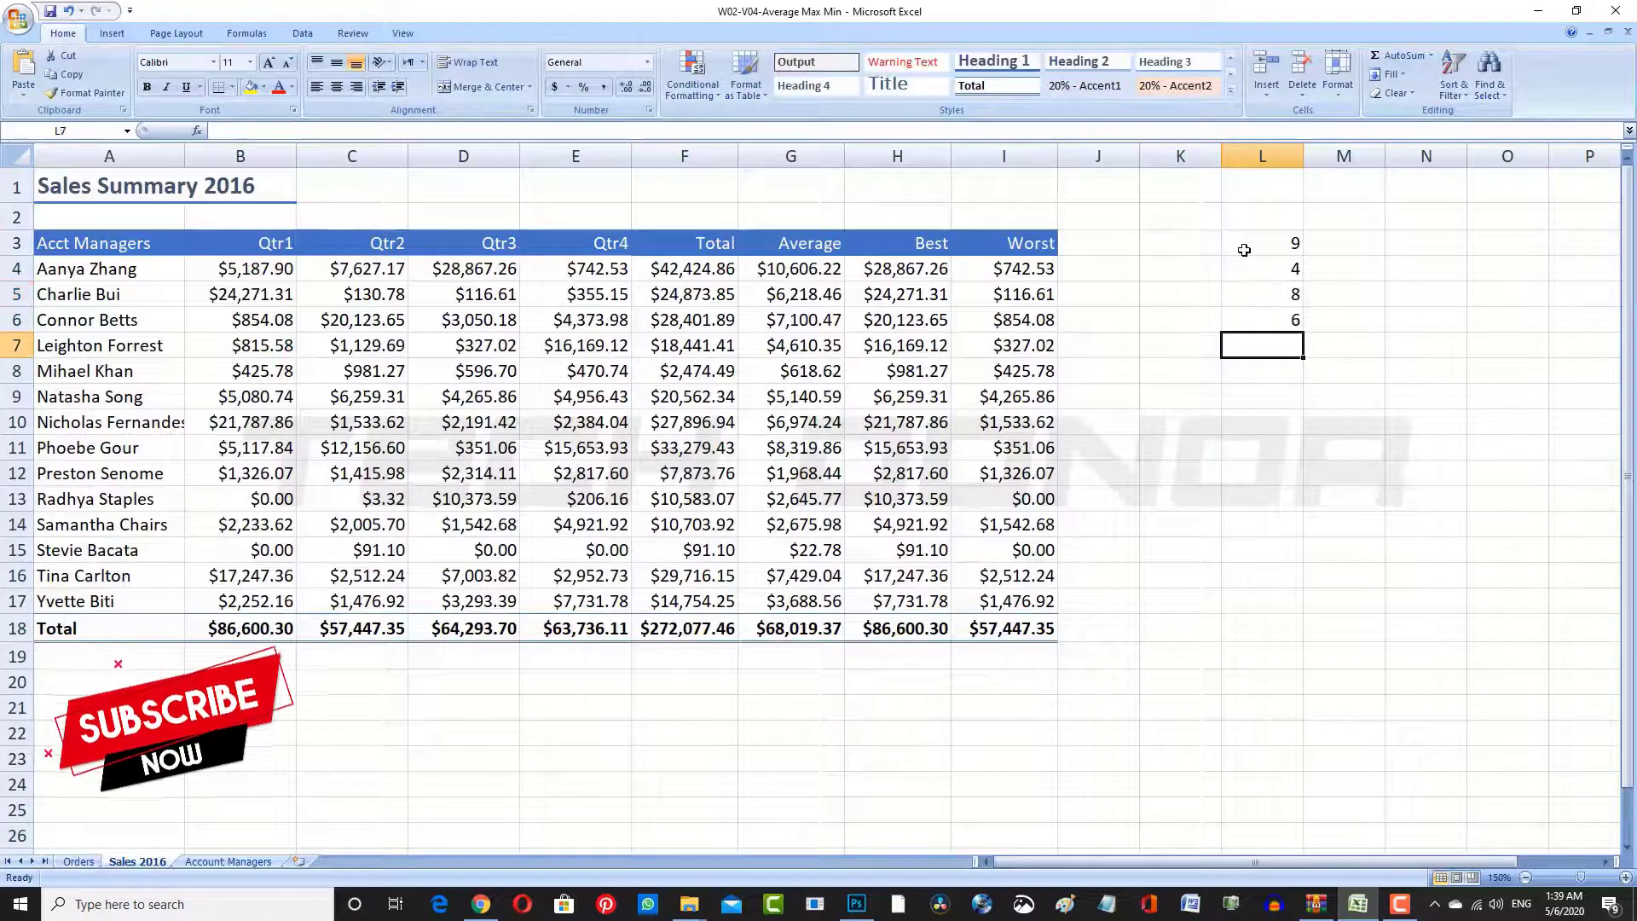
text(6)
key(Return)
Put =AVERAGE(L3:L6) in L8, giving 6.75.
key(ctrl+v)
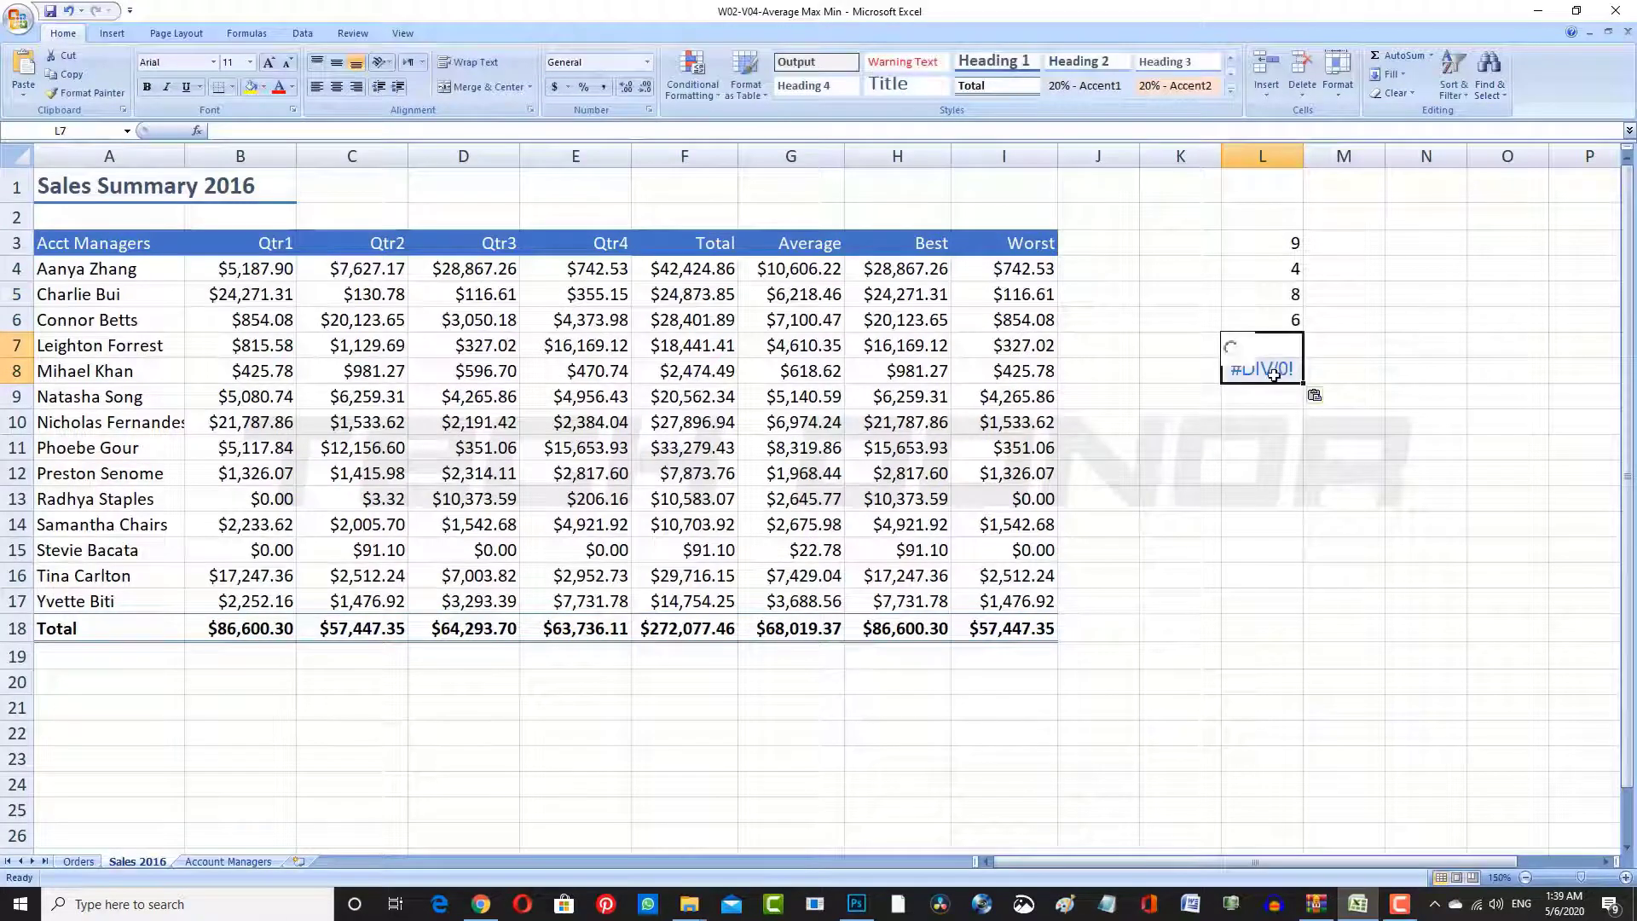
double_click(1284, 374)
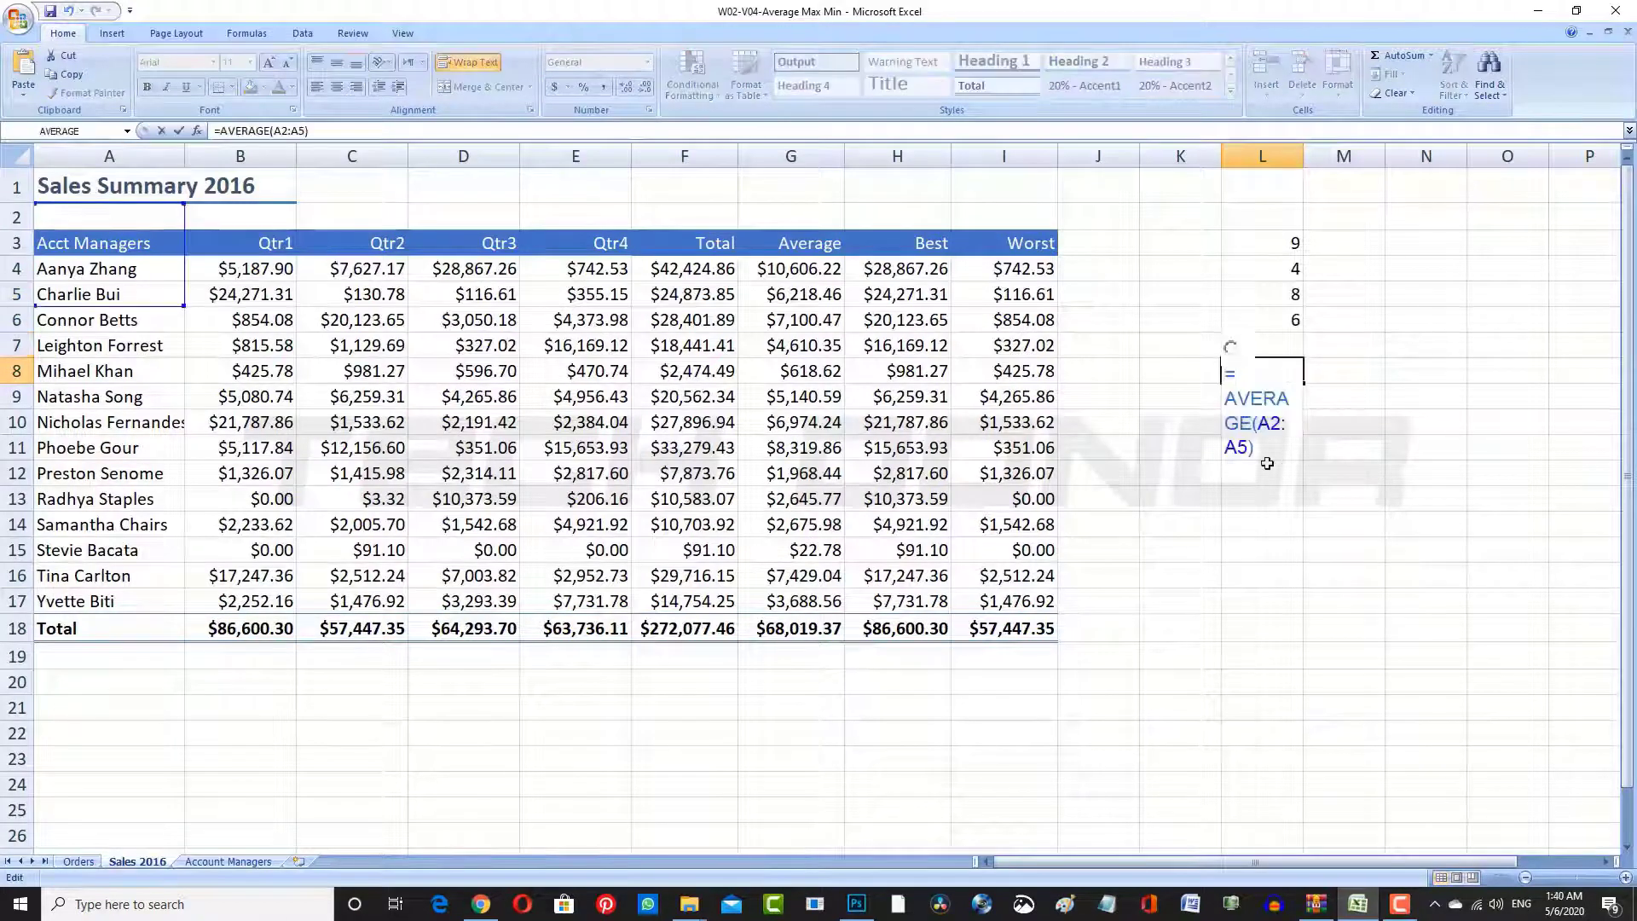
drag(1253, 447, 1263, 422)
key(BackSpace)
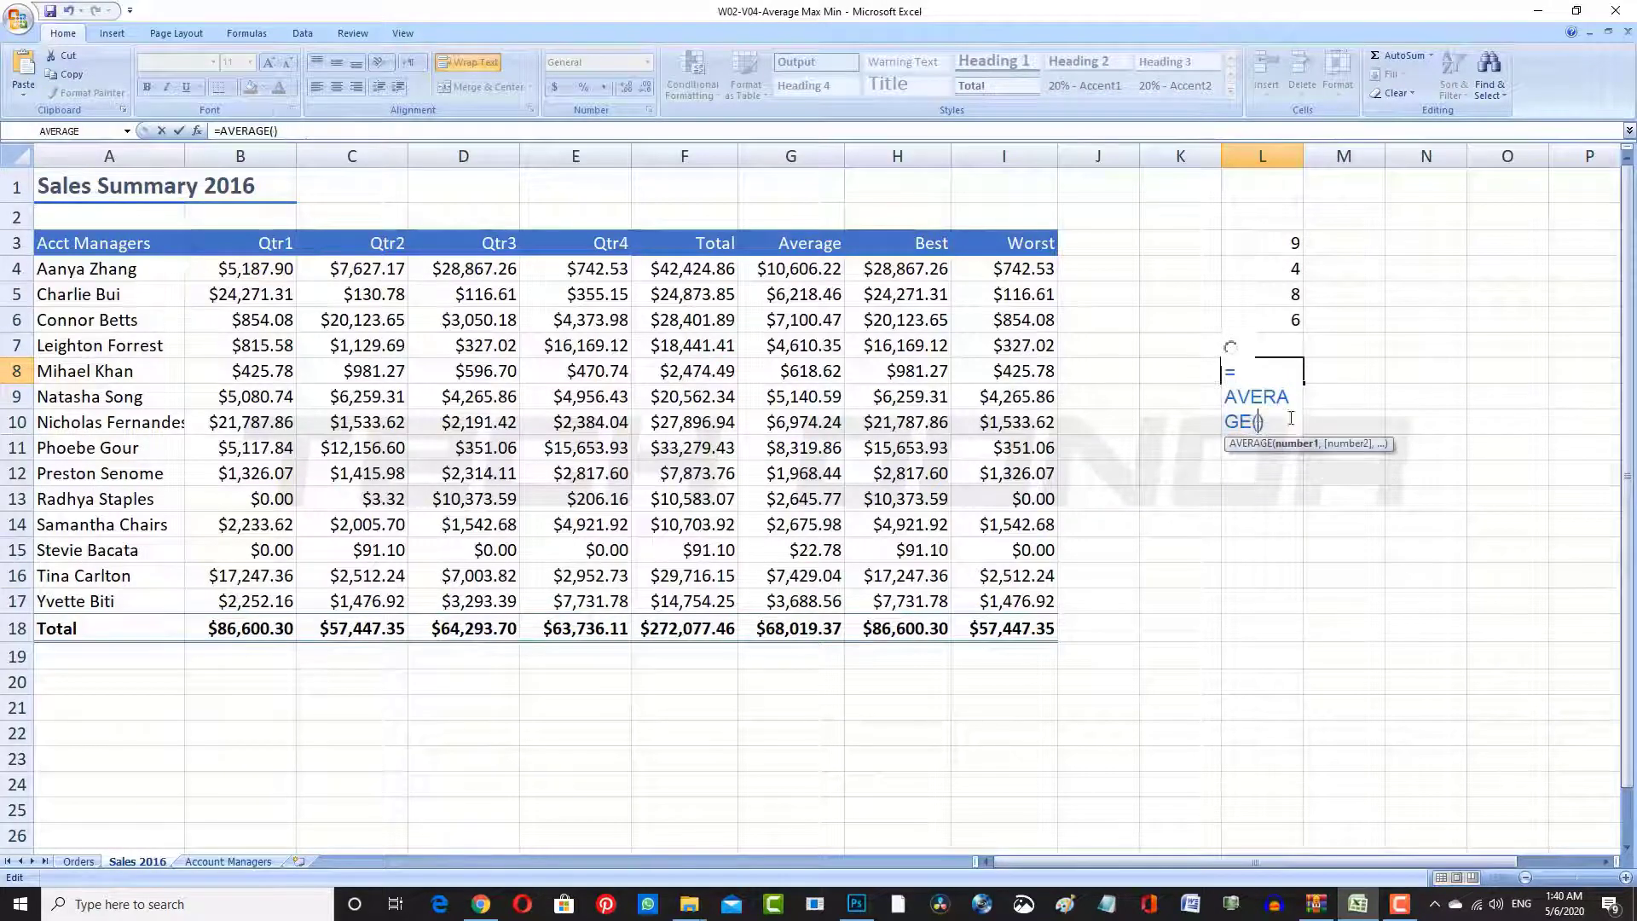
drag(1293, 244, 1293, 322)
key(Return)
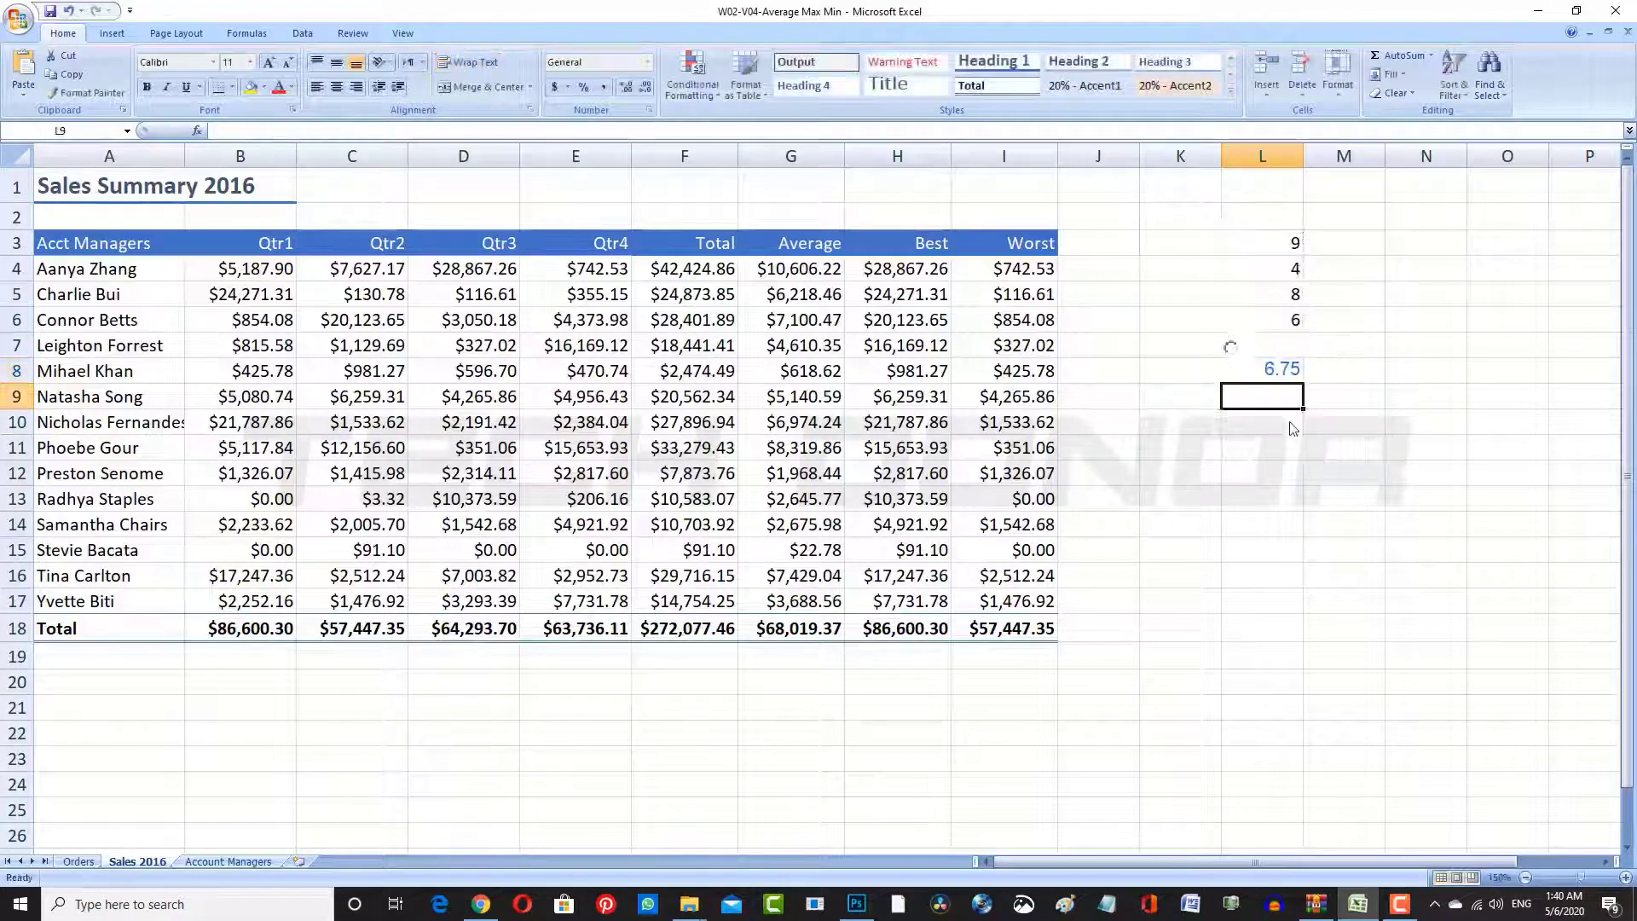
Change the L8 formula to =MIN(L3:L6).
double_click(1277, 373)
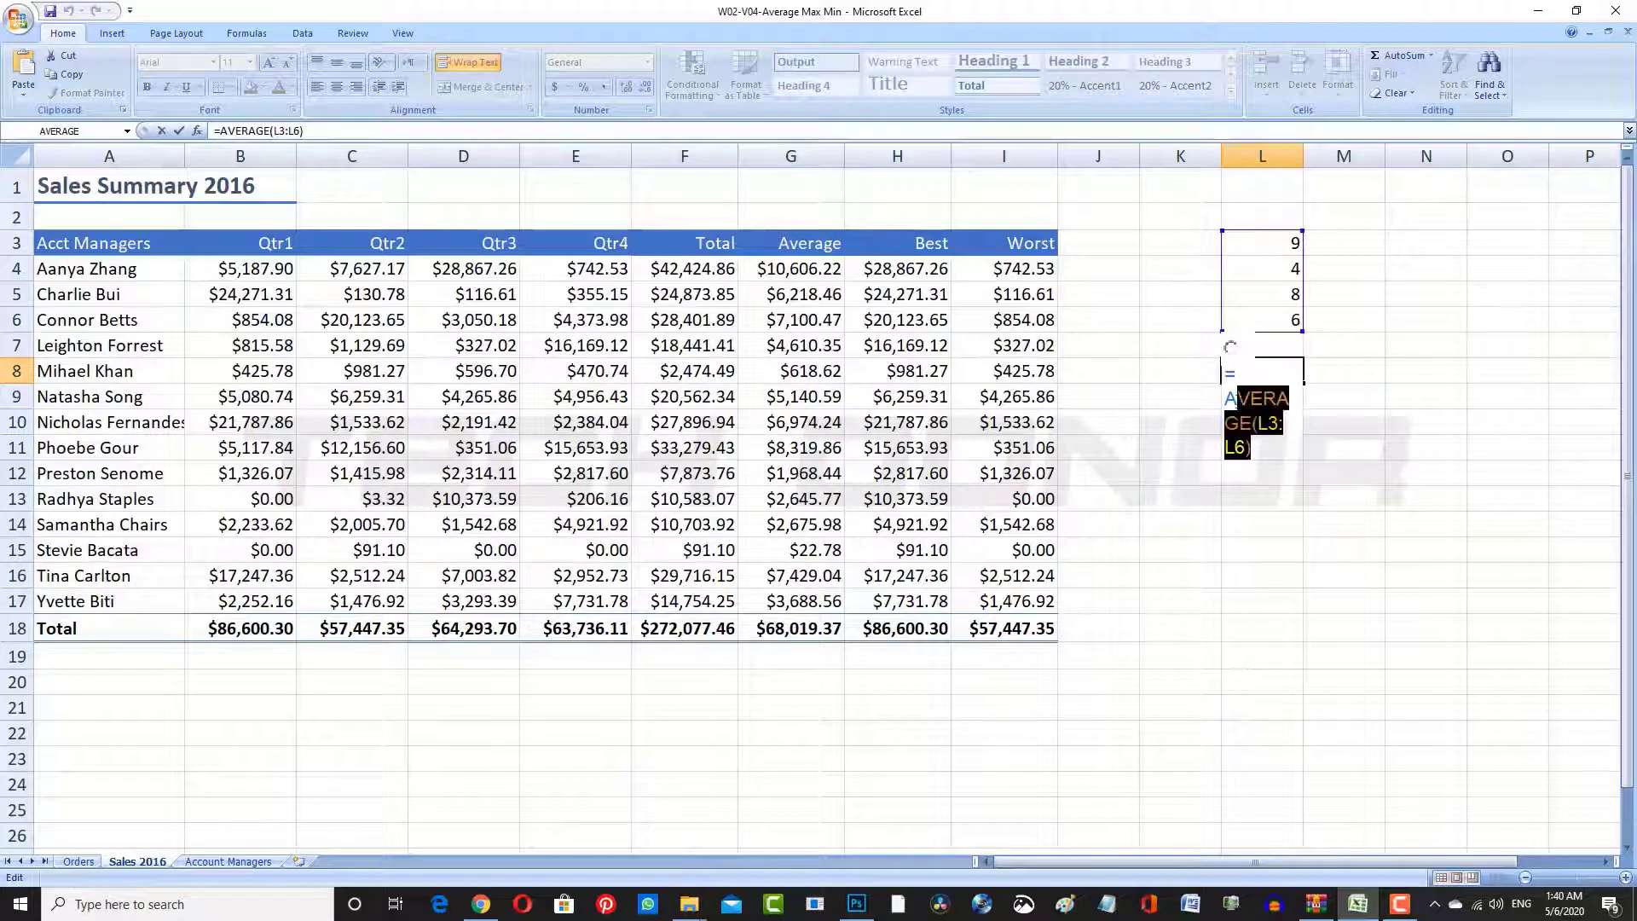
drag(1229, 398, 1225, 398)
text(Mi)
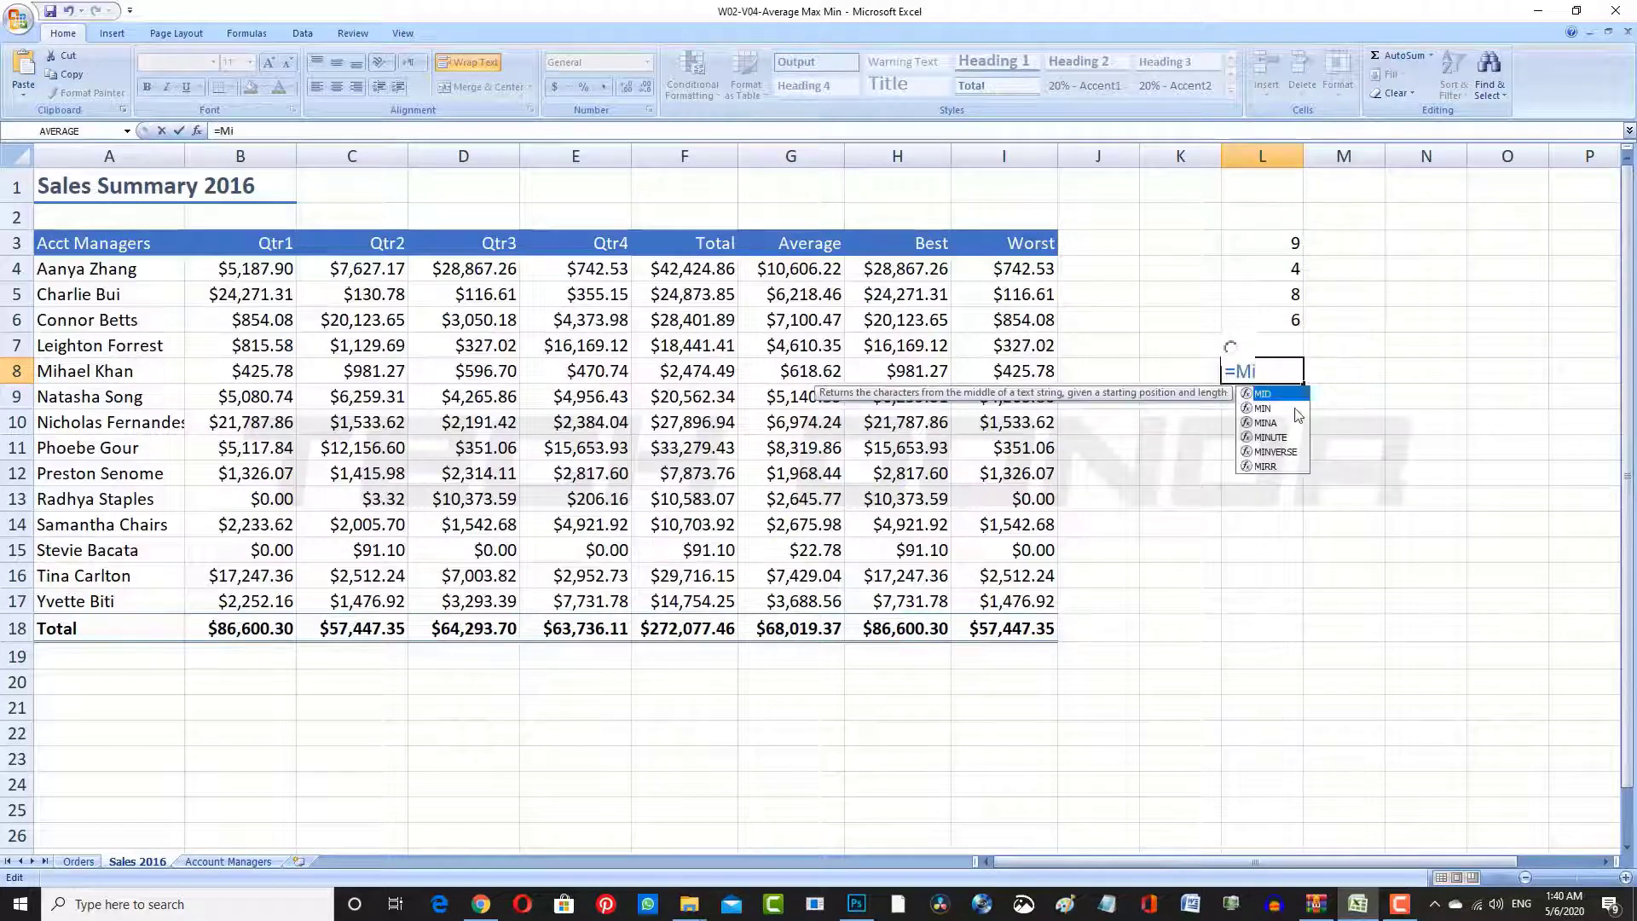
double_click(1283, 408)
drag(1290, 245, 1286, 325)
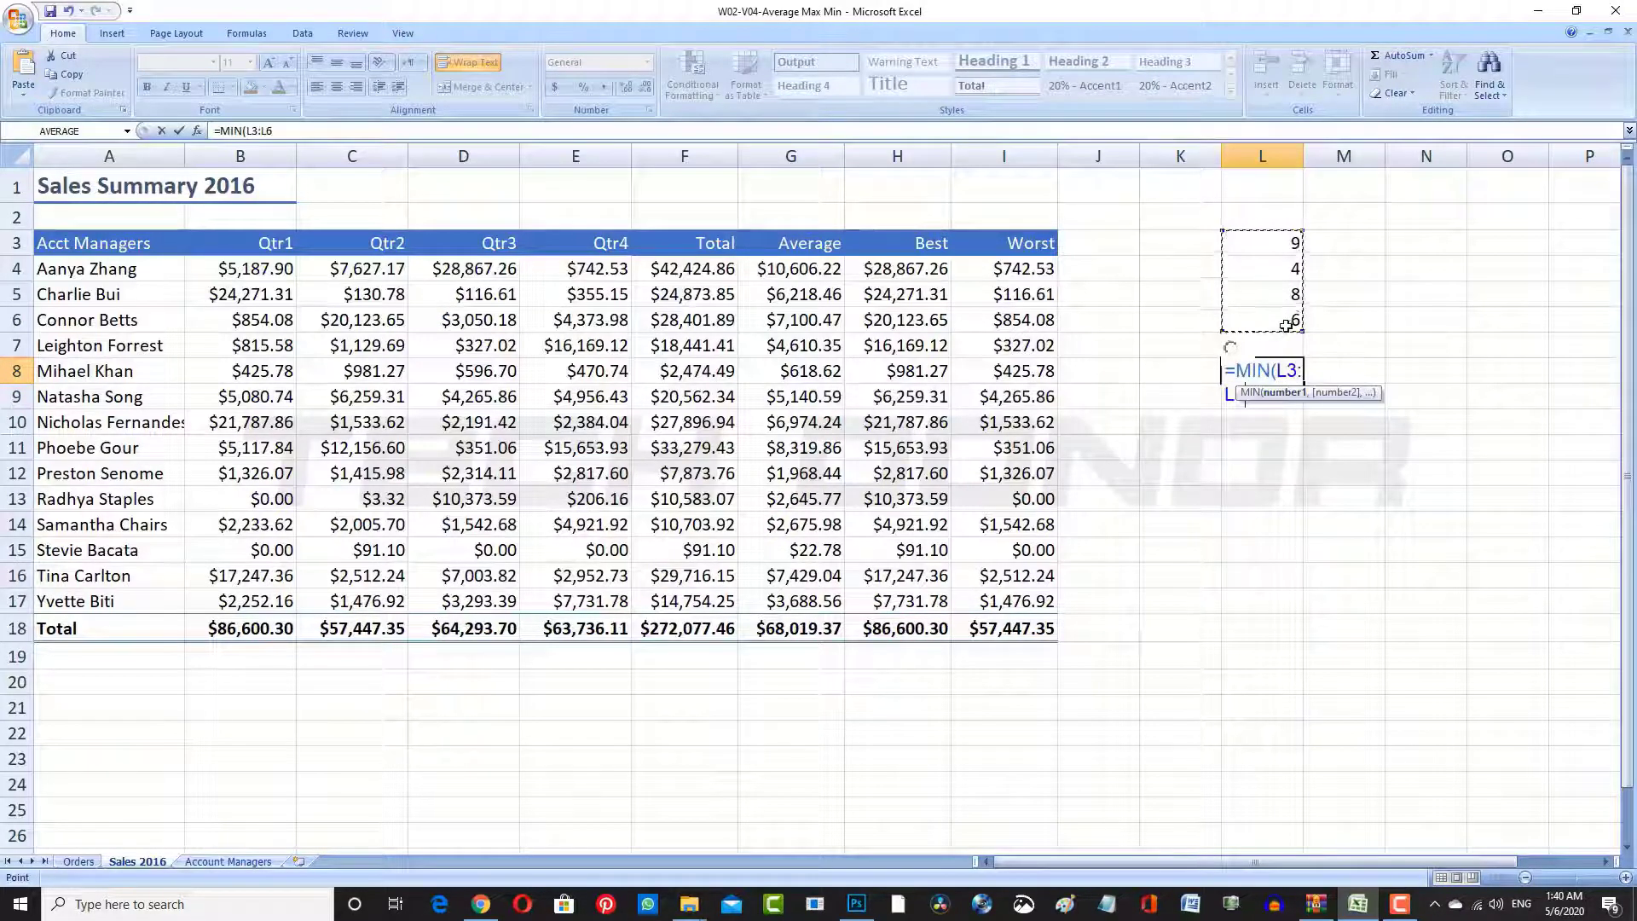
key(Return)
Back in the quiz, mark =MIN(A2:A5) for question 2 and move down to question 3.
click(497, 907)
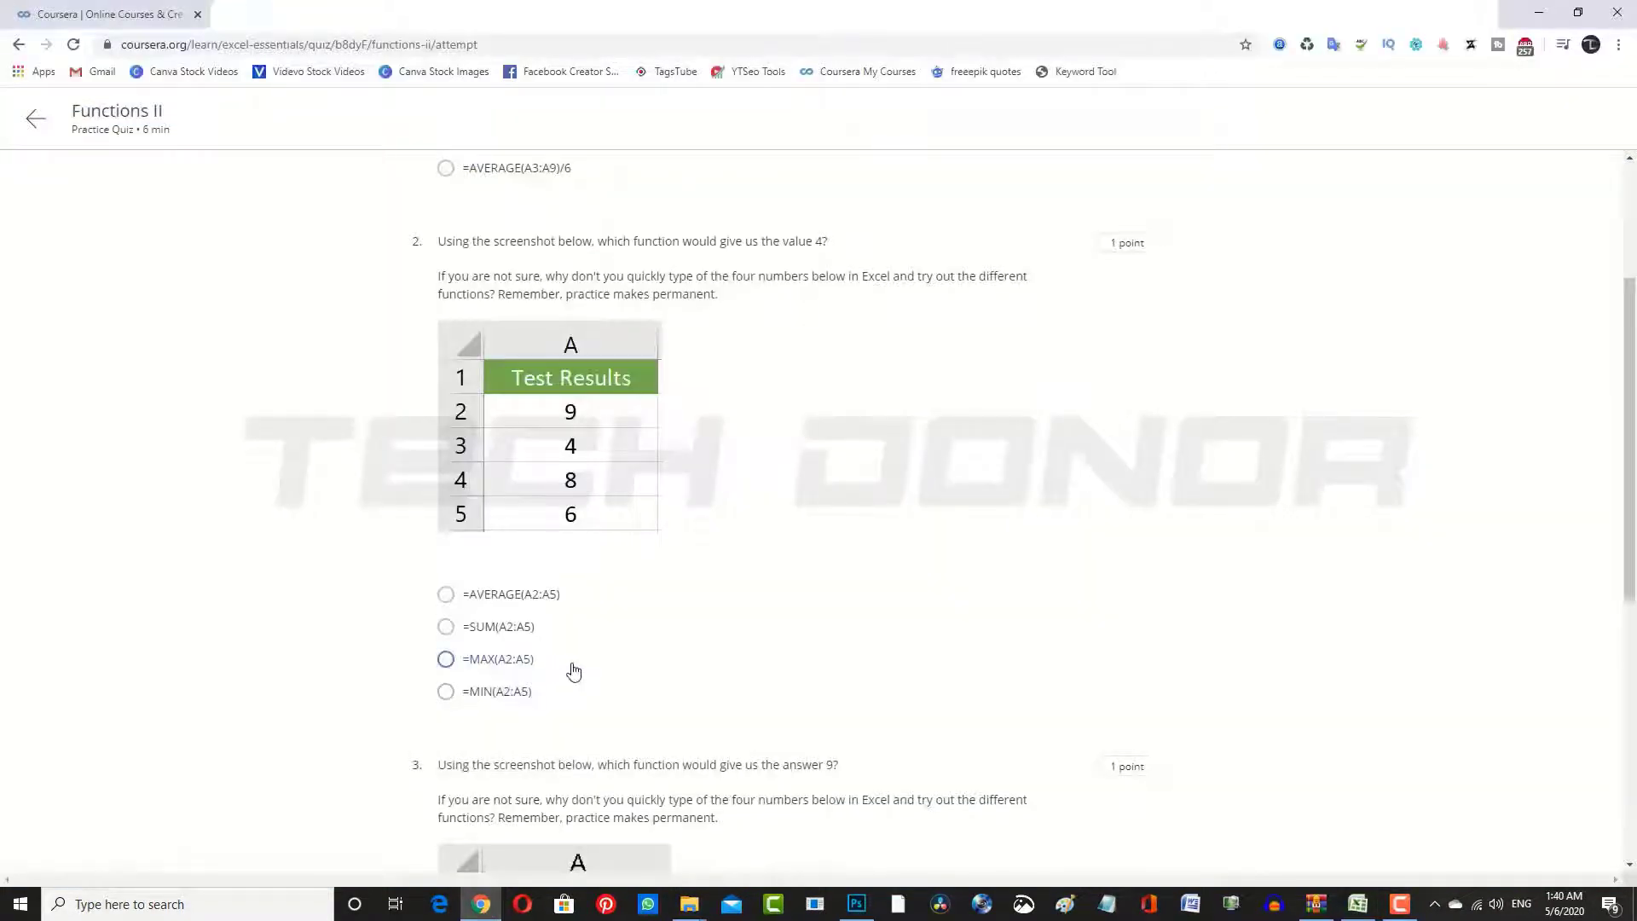
click(445, 692)
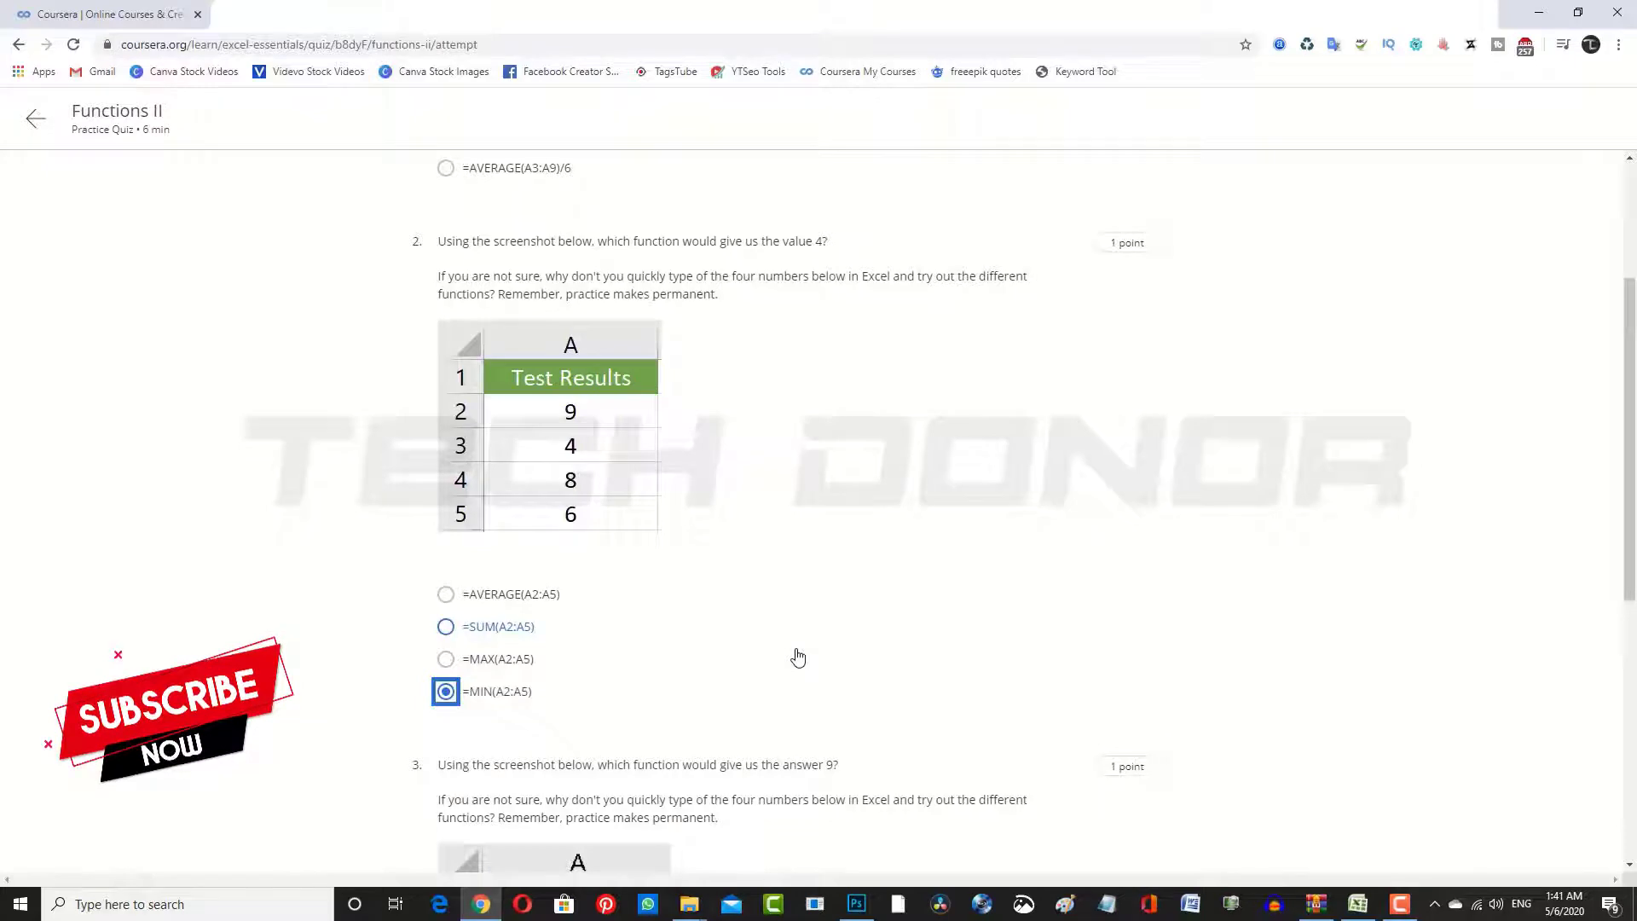
scroll(798, 656, down, 4)
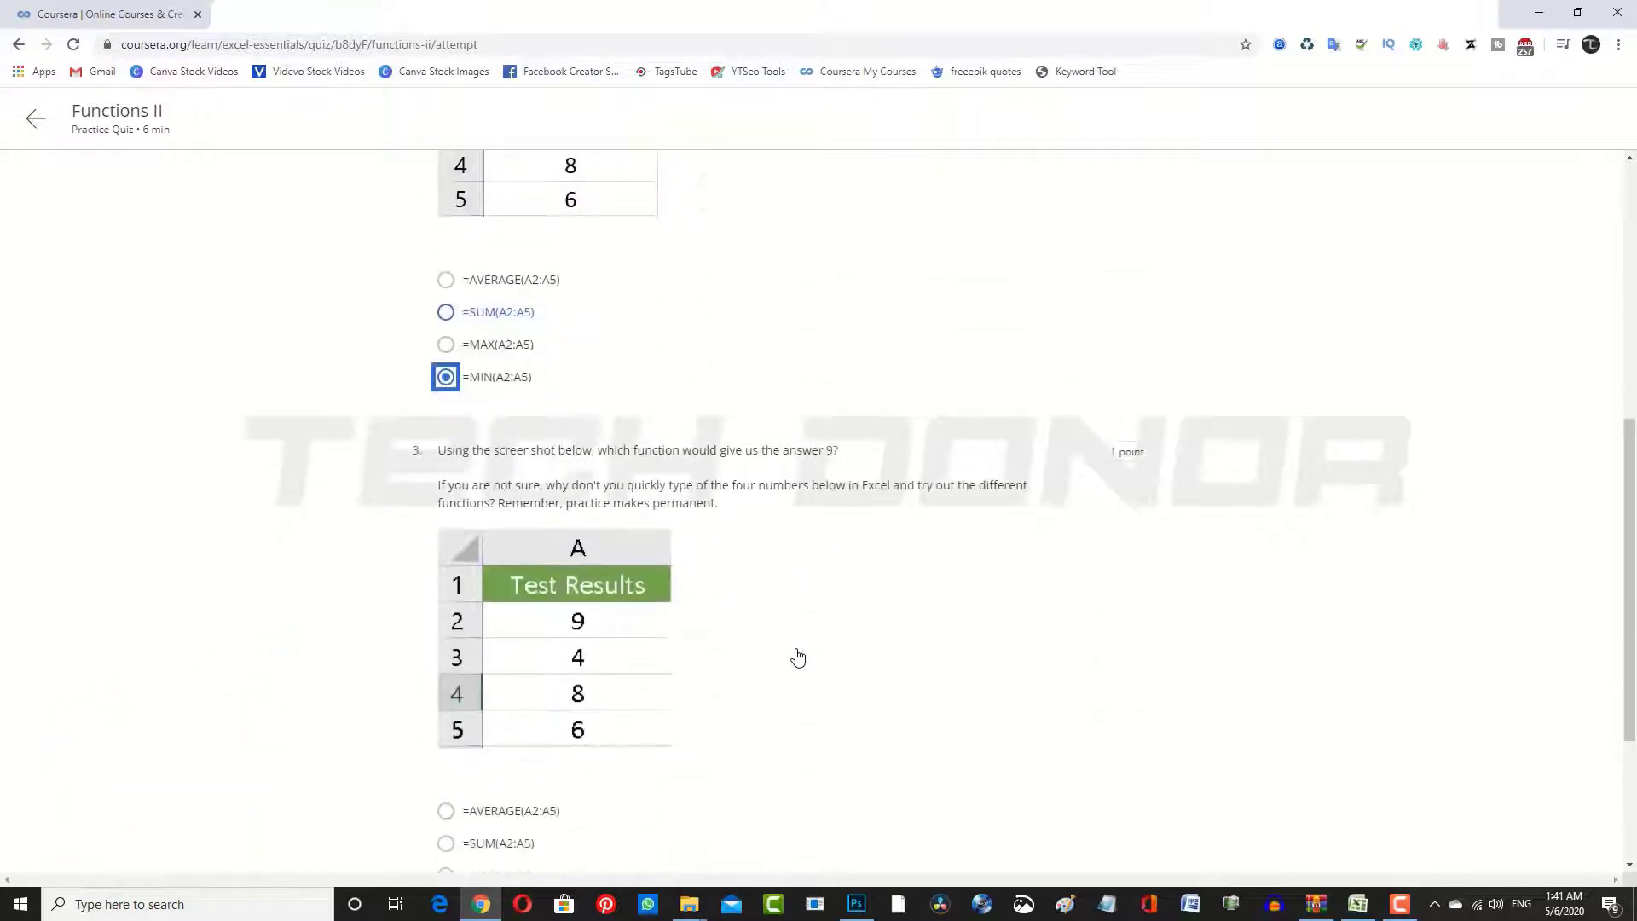
scroll(798, 657, down, 2)
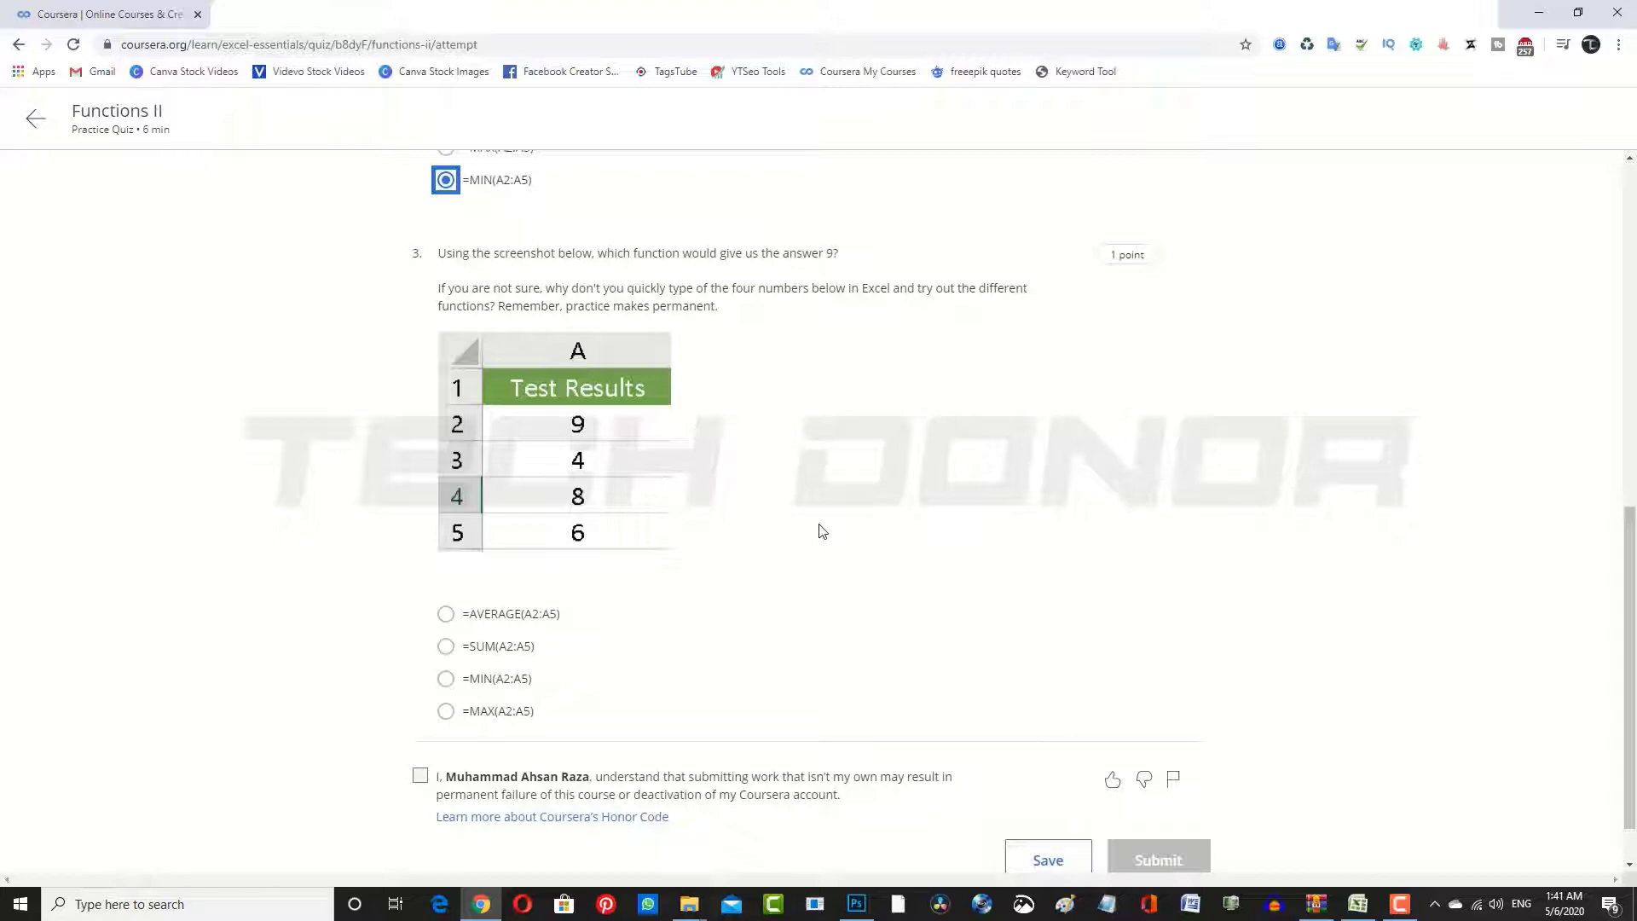
Back in Excel, retype L8's function name, entering the misspelled 'avrage'.
key(alt+Tab)
double_click(1262, 371)
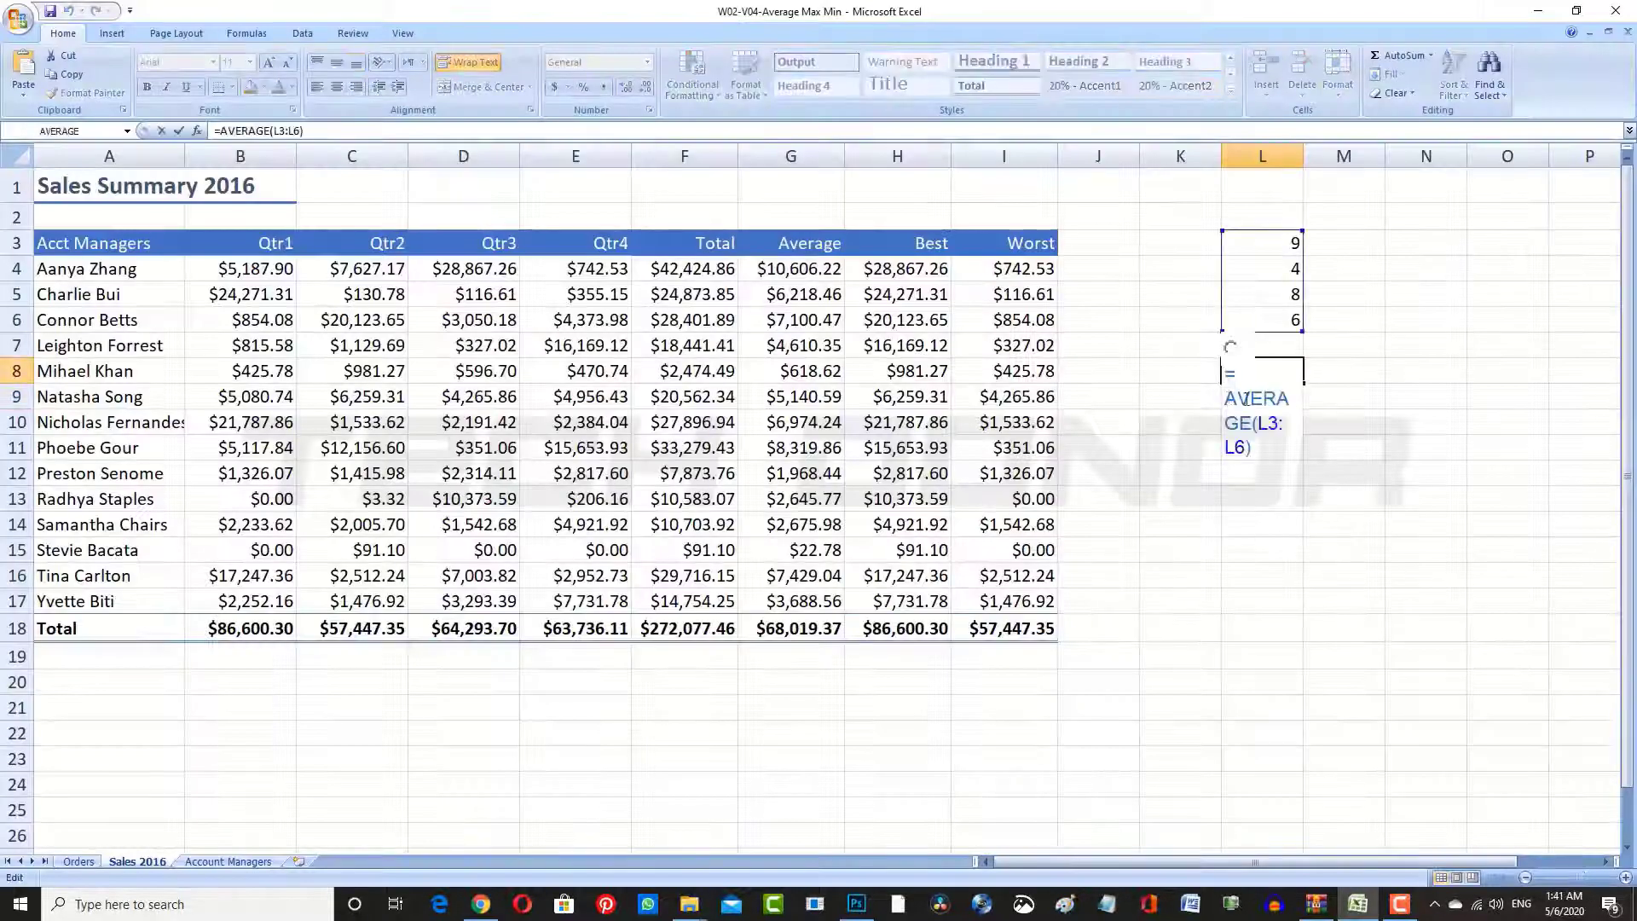
drag(1225, 398, 1289, 398)
text(avrage)
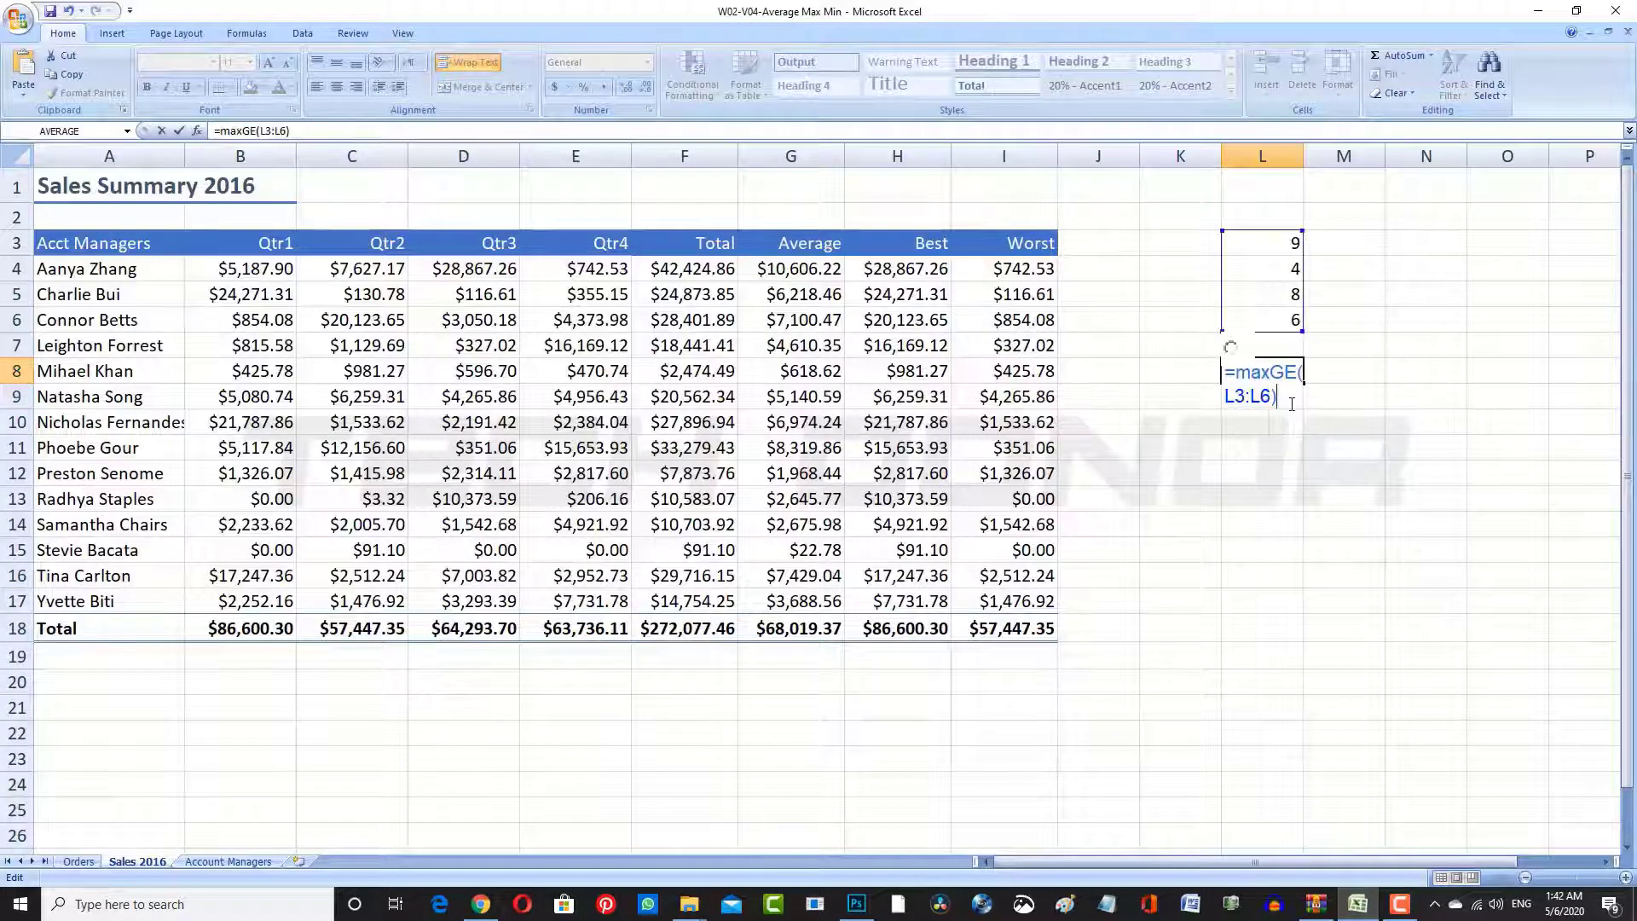
key(Return)
Correct L8 to =MAX(L3:L6), removing leftover text, so it returns 9.
double_click(1270, 370)
drag(1270, 372, 1232, 372)
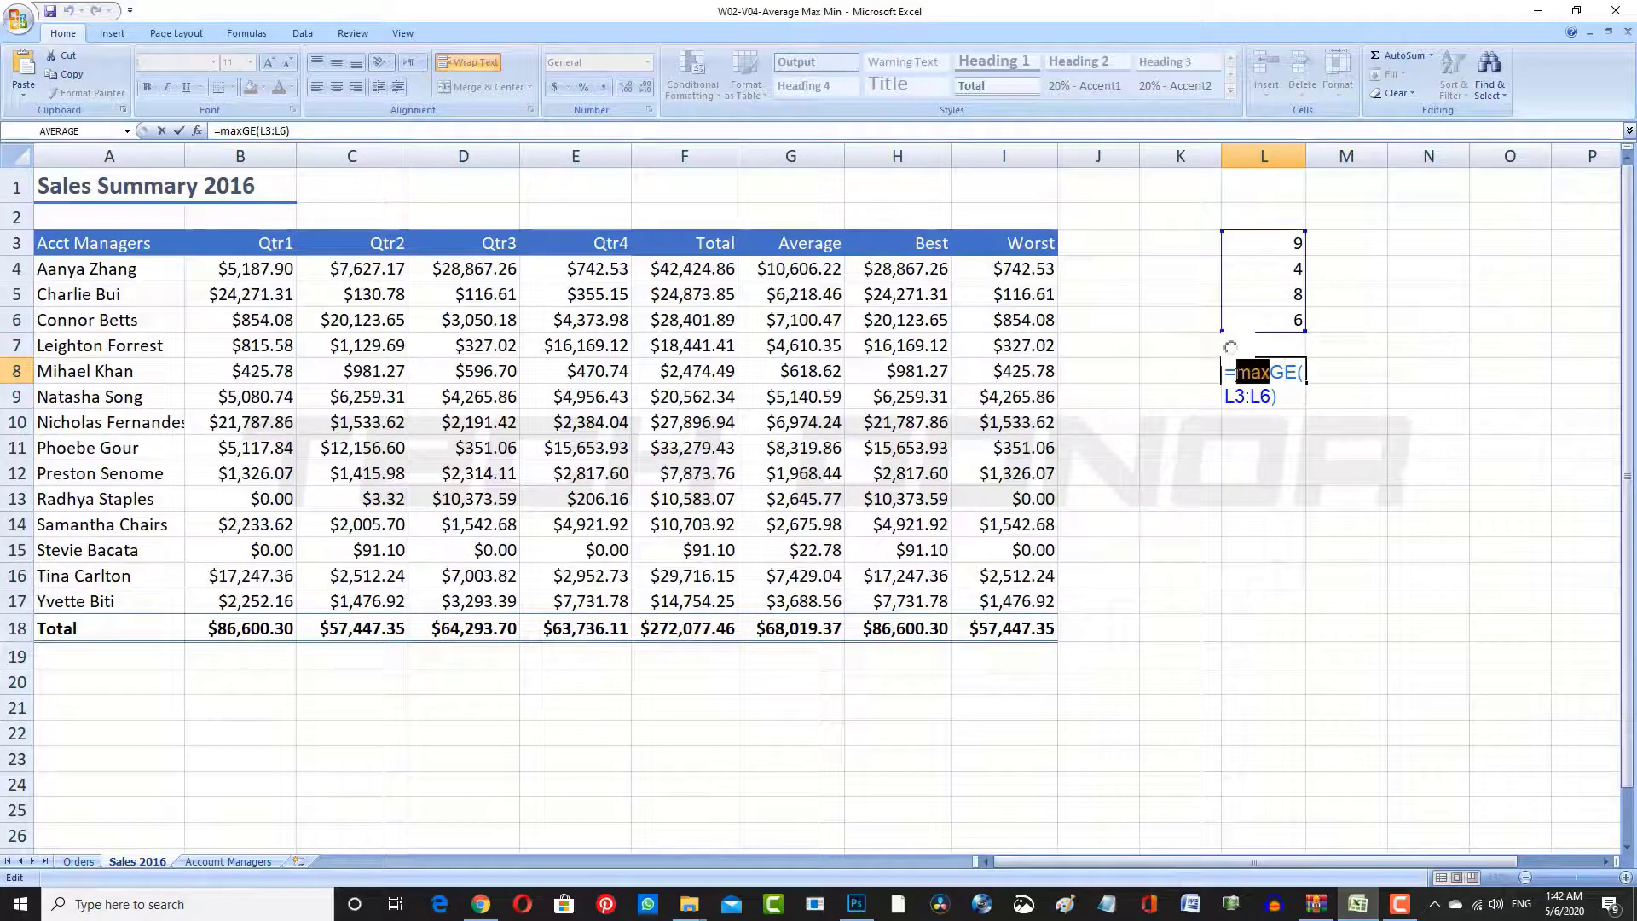
text(ma)
key(Tab)
click(1266, 442)
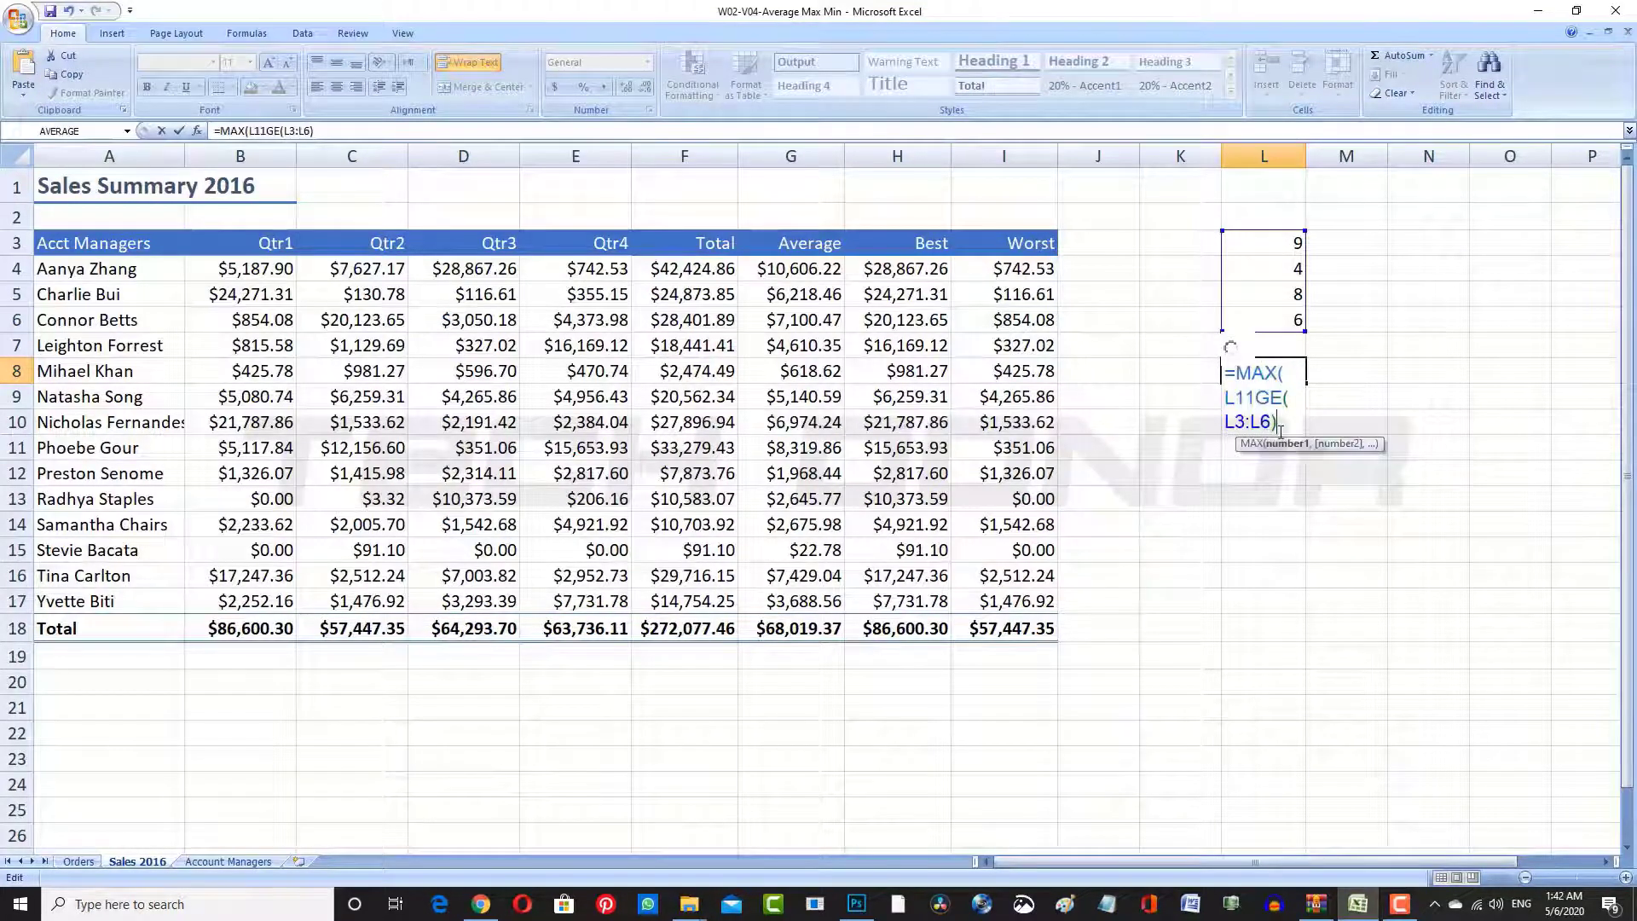
key(Return)
click(857, 515)
click(1253, 398)
key(BackSpace)
key(BackSpace)
key(BackSpace)
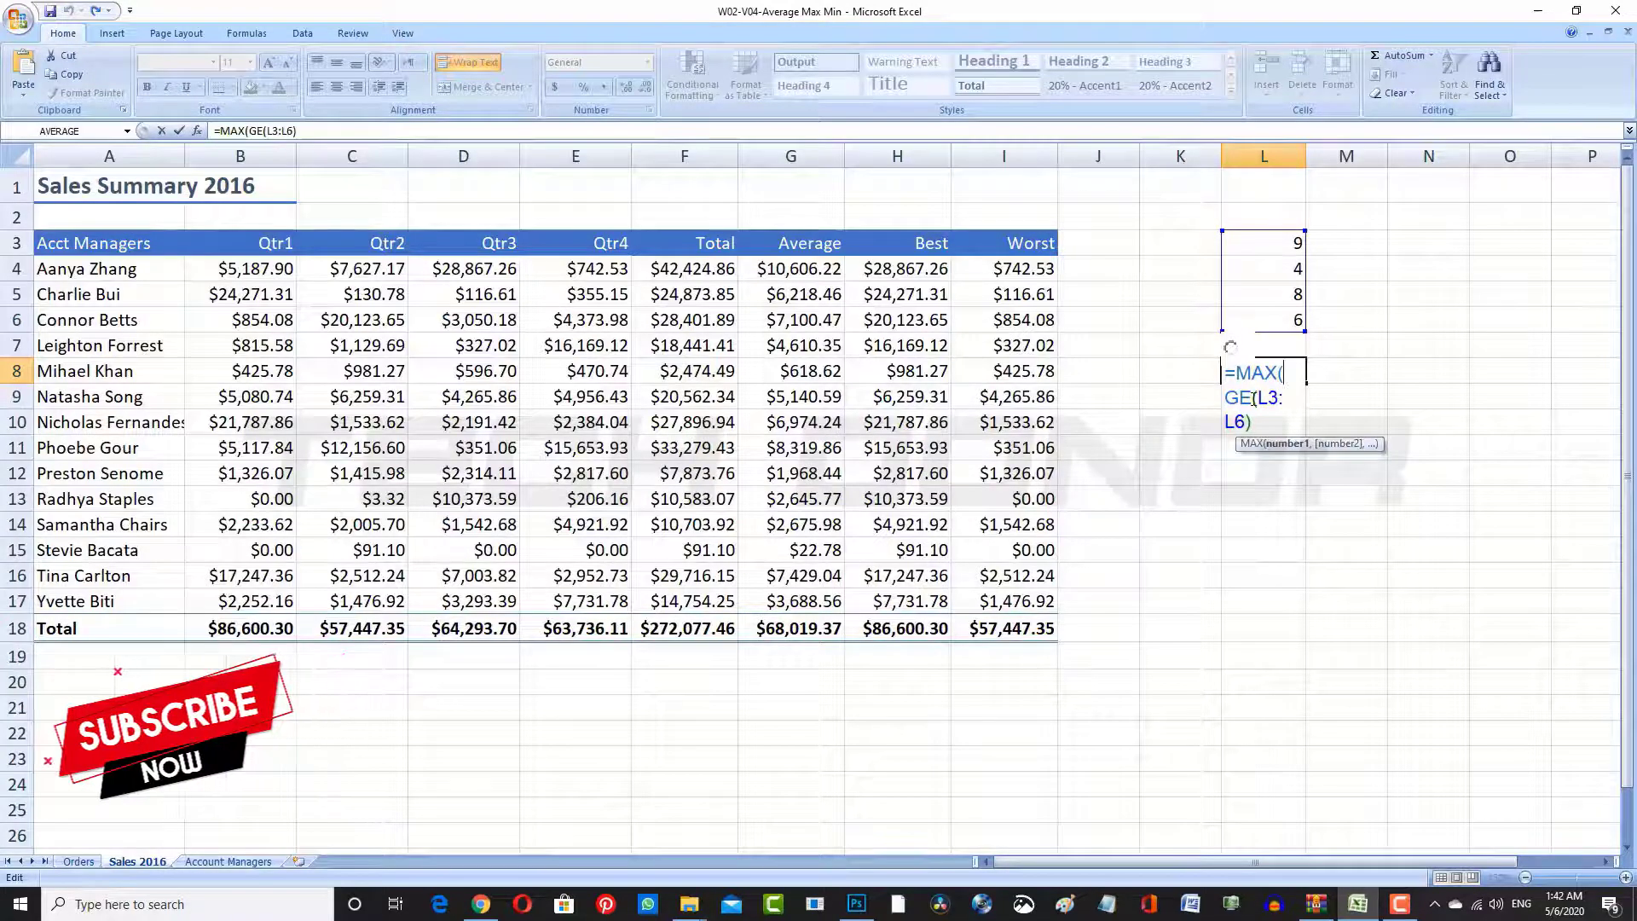
drag(1253, 398, 1225, 398)
key(BackSpace)
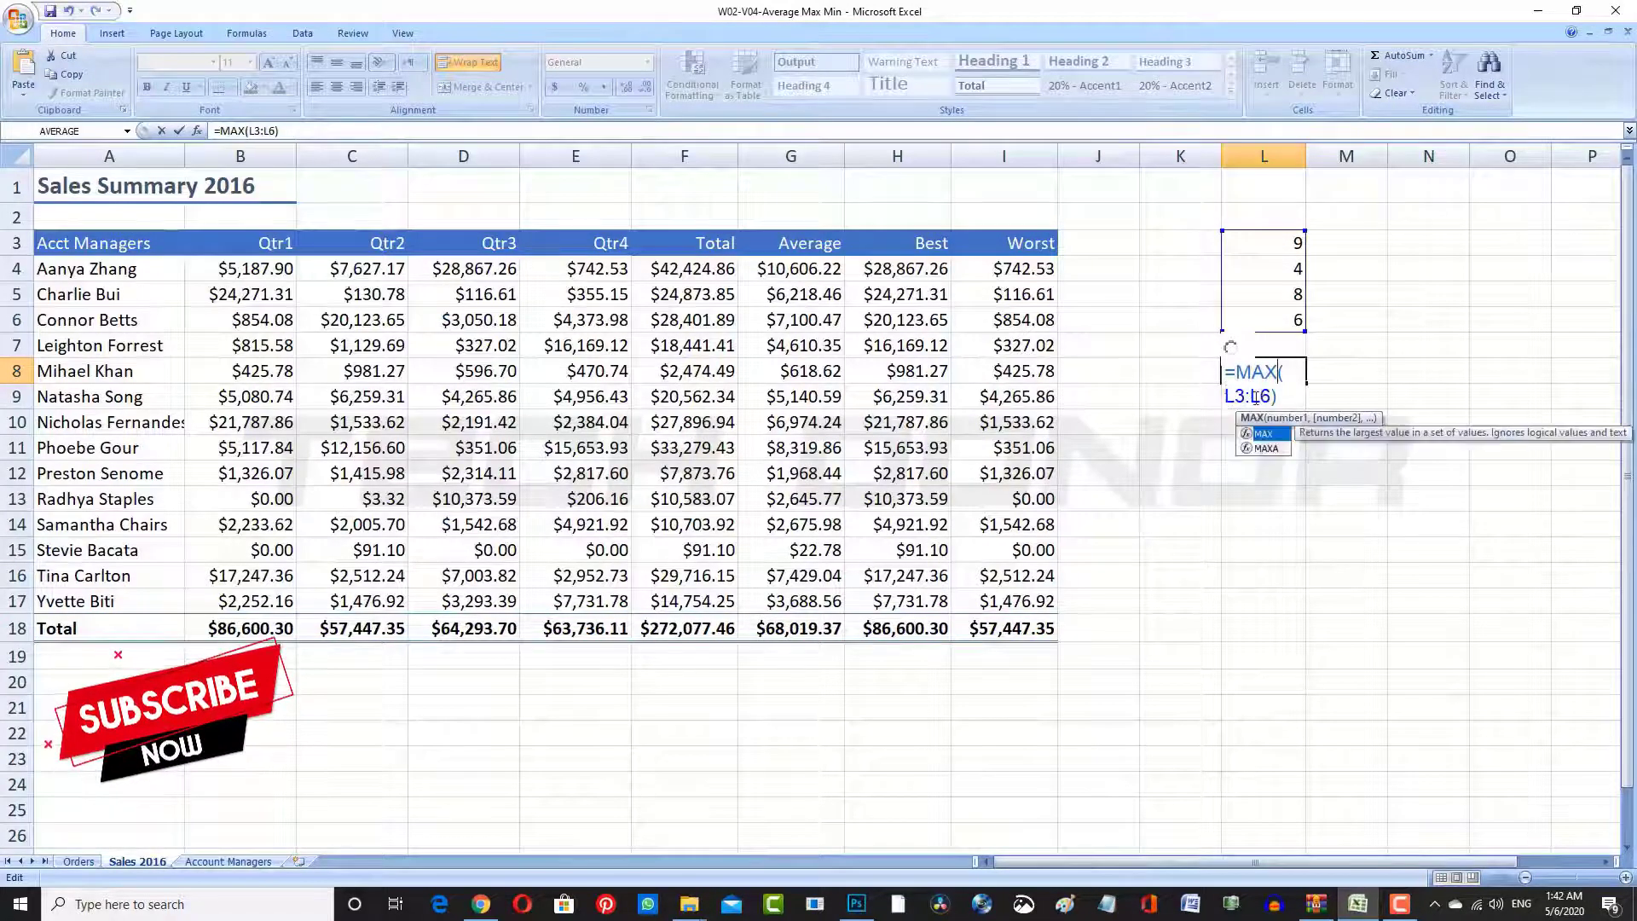
key(Return)
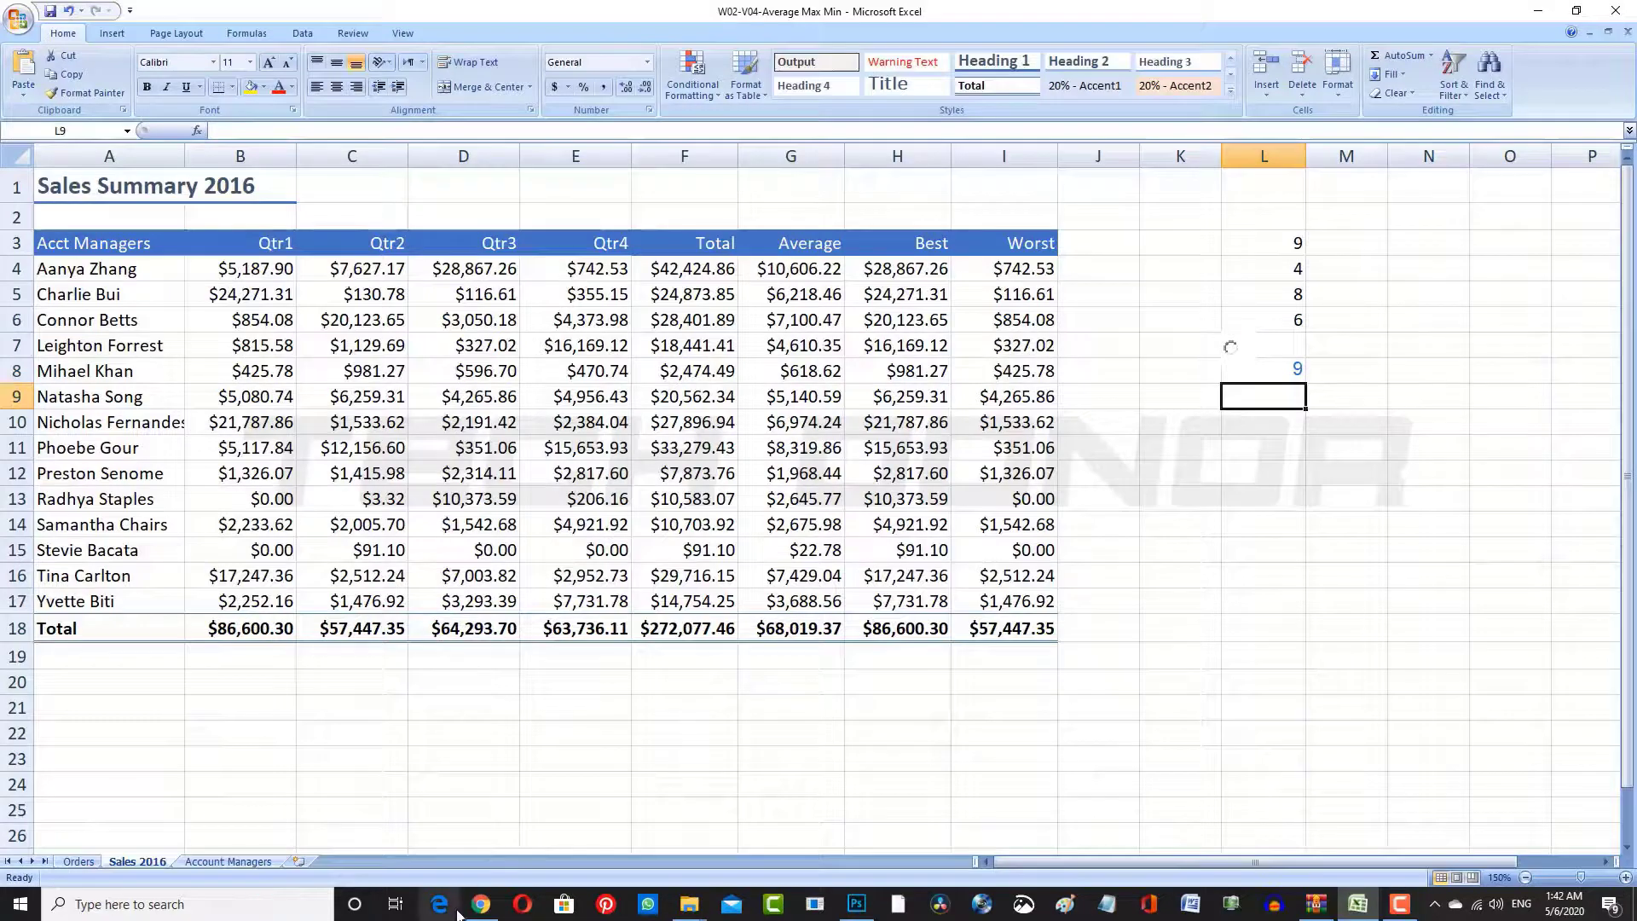
Mark =MAX(A2:A5) for question 3, tick the honor code box and submit the Functions II quiz.
click(469, 911)
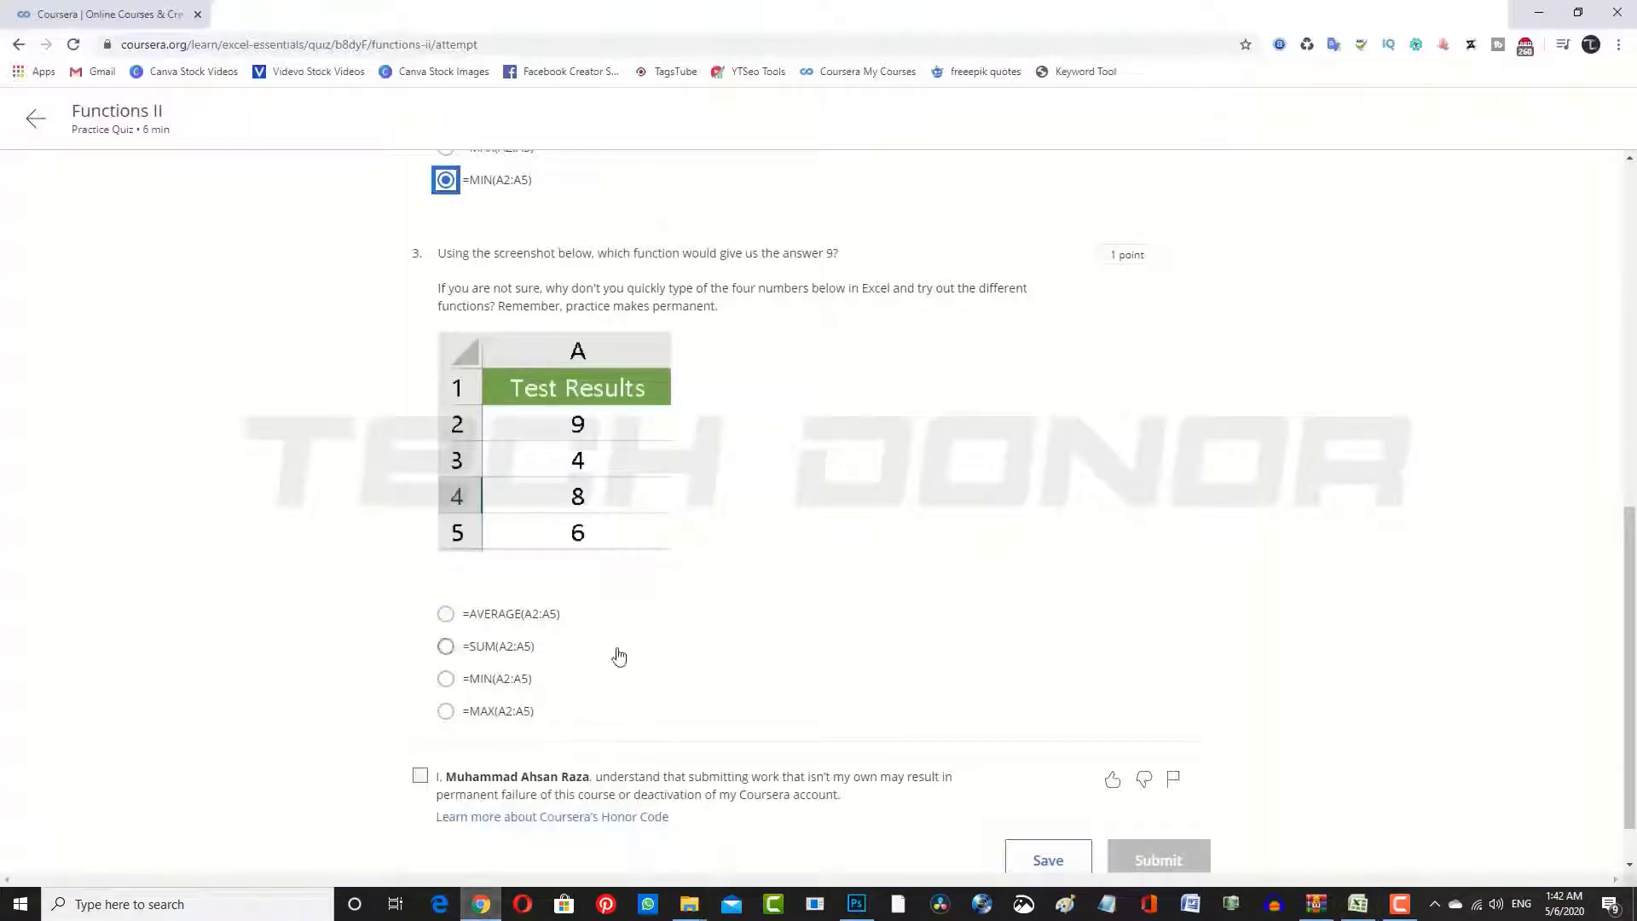
click(492, 726)
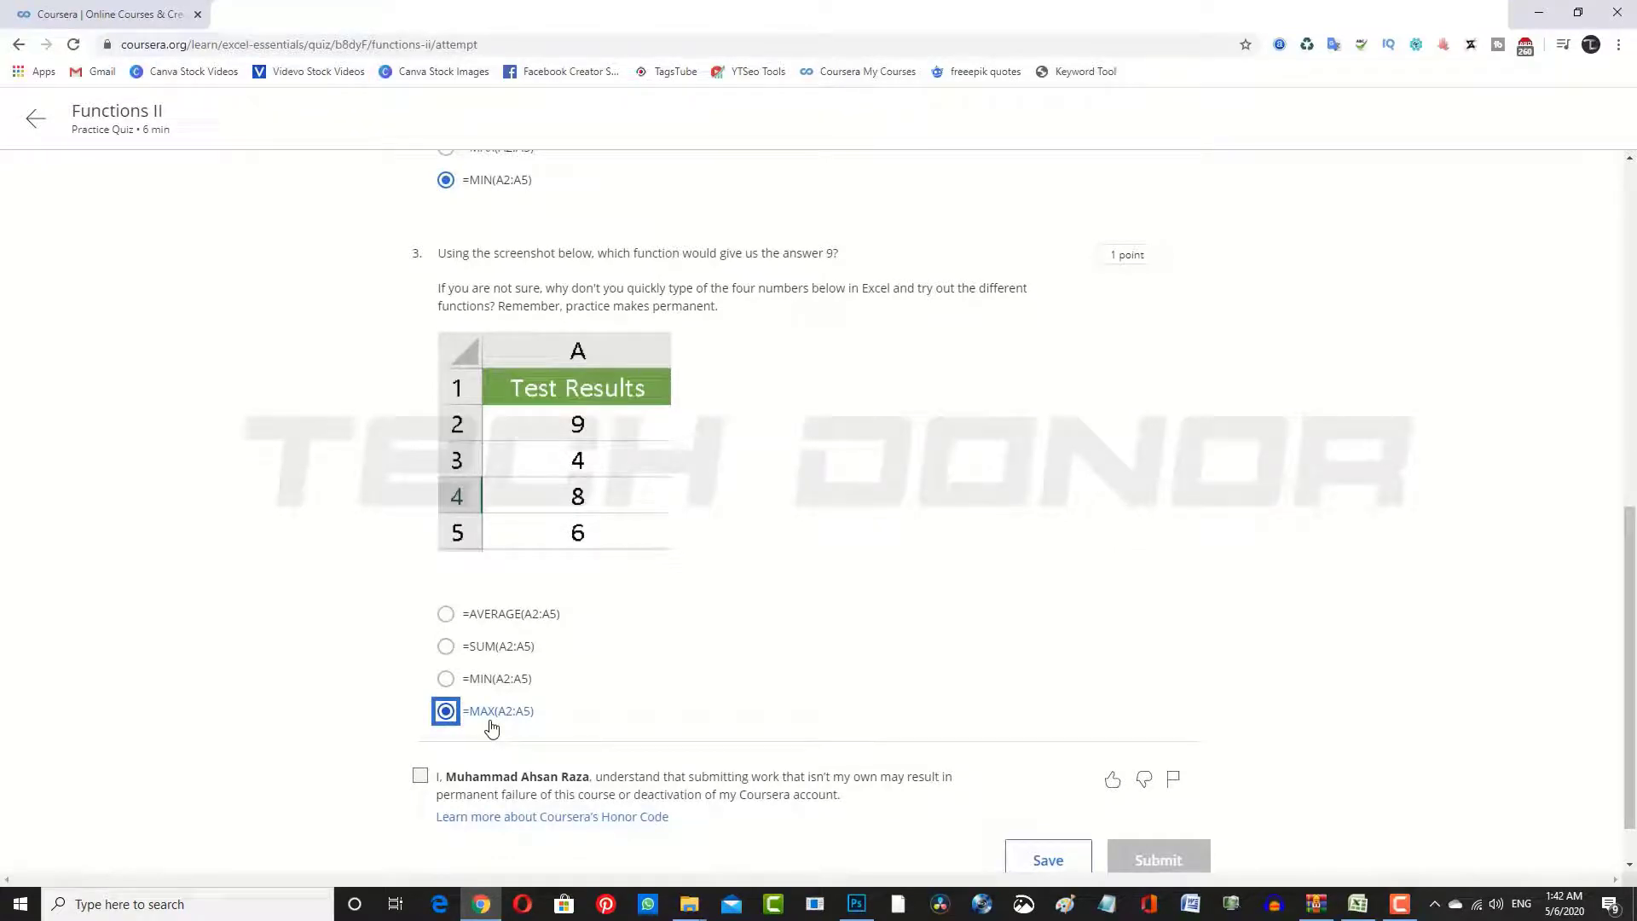
click(422, 777)
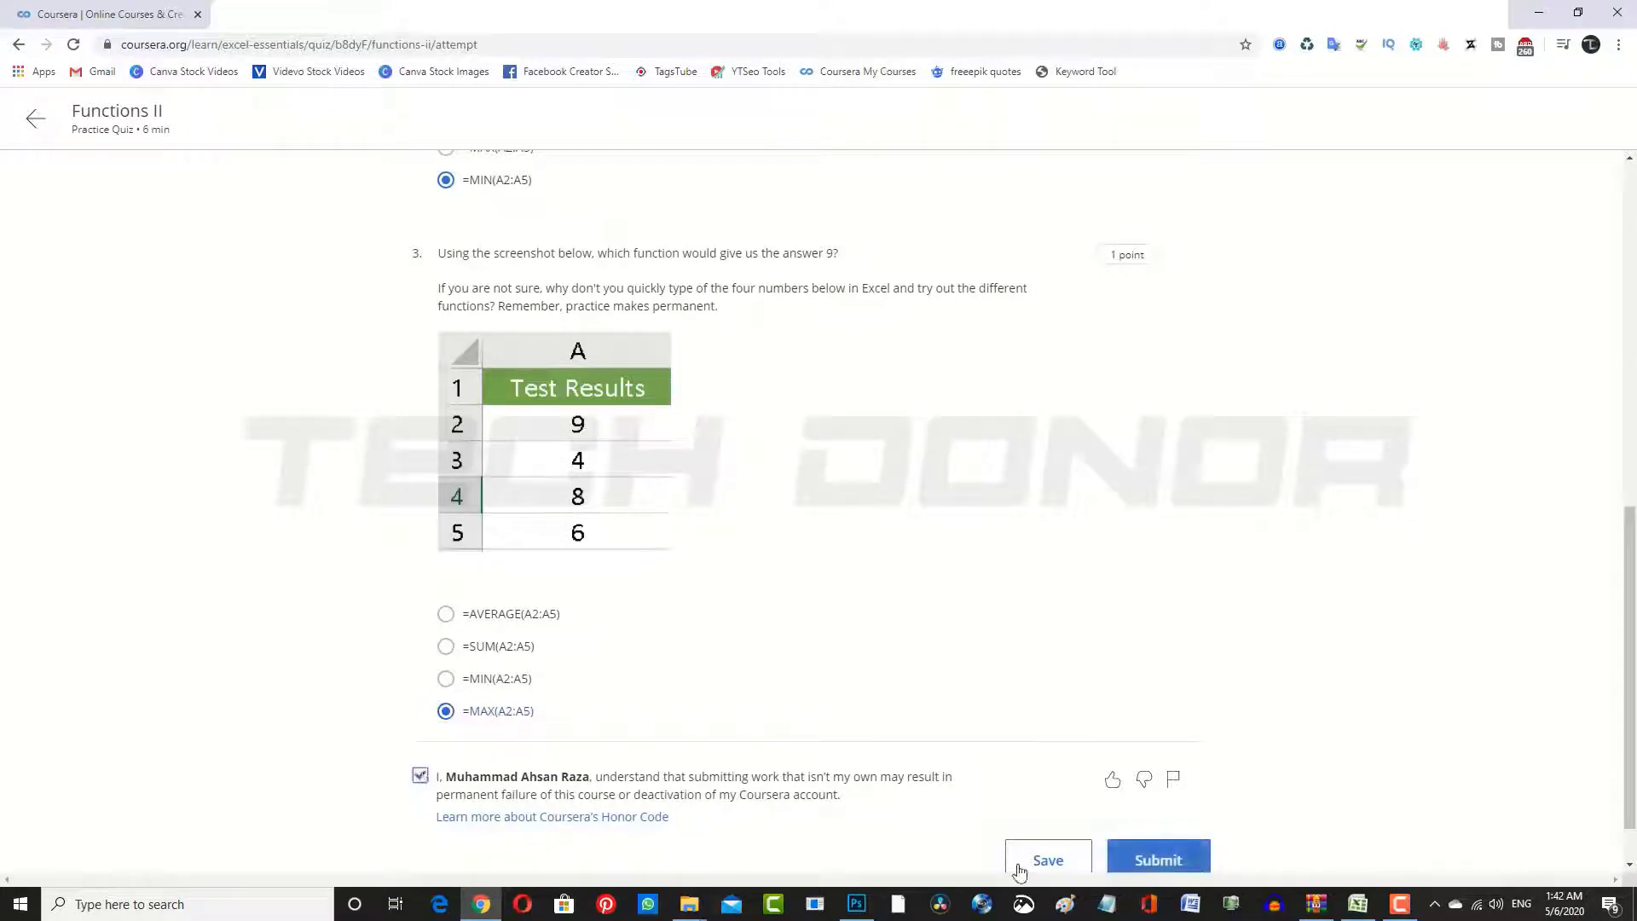
scroll(1108, 852, down, 1)
click(1165, 795)
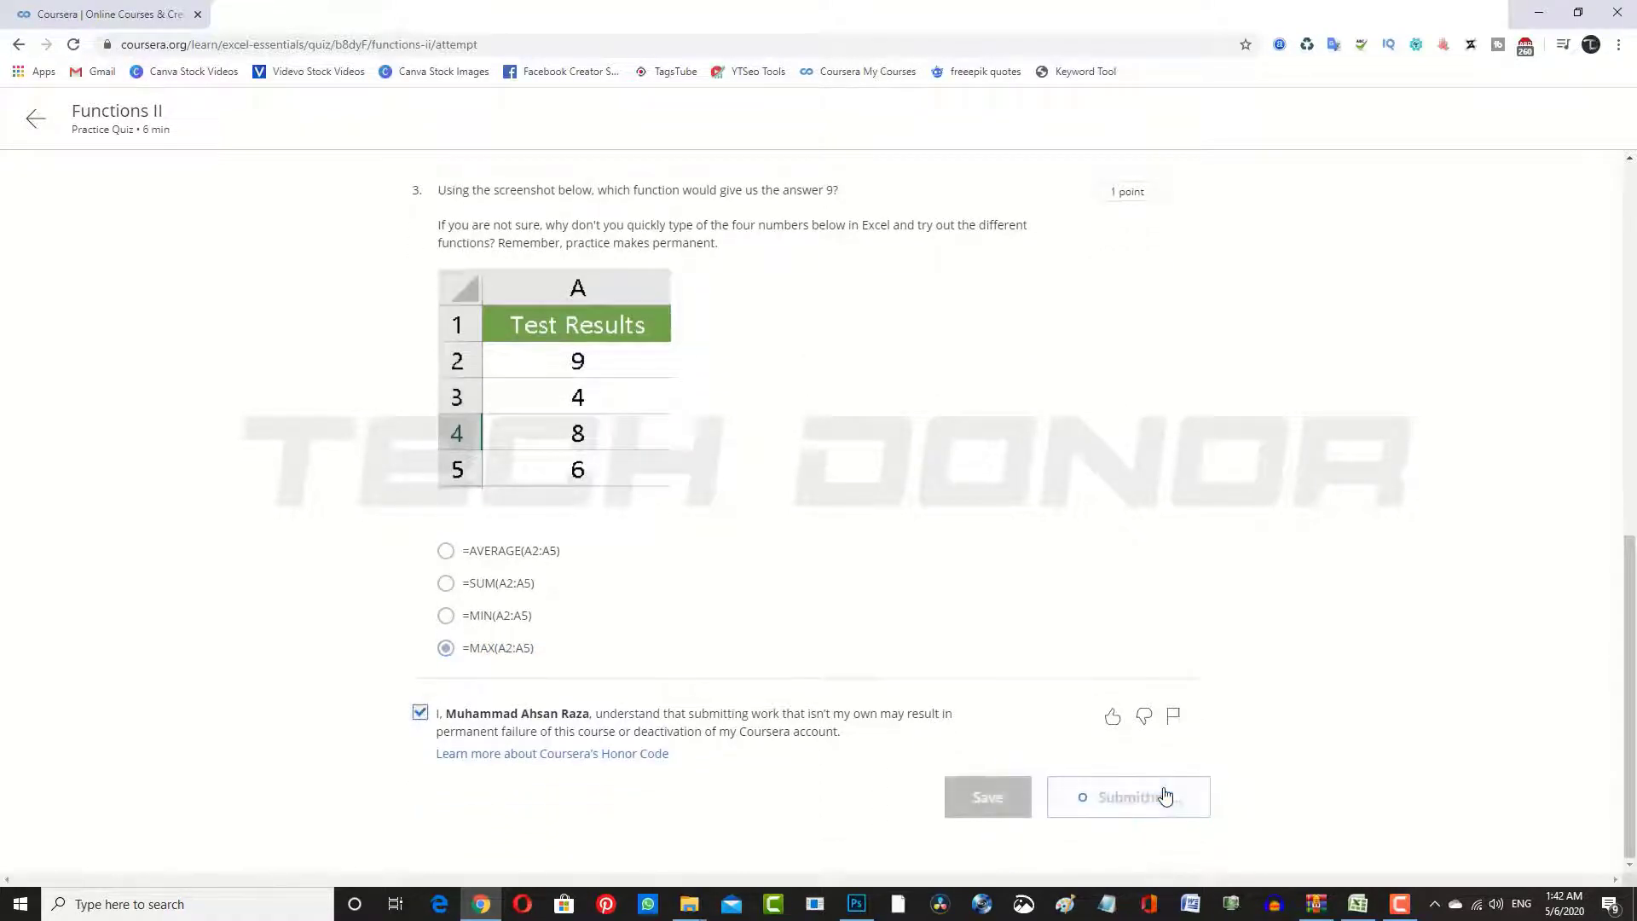